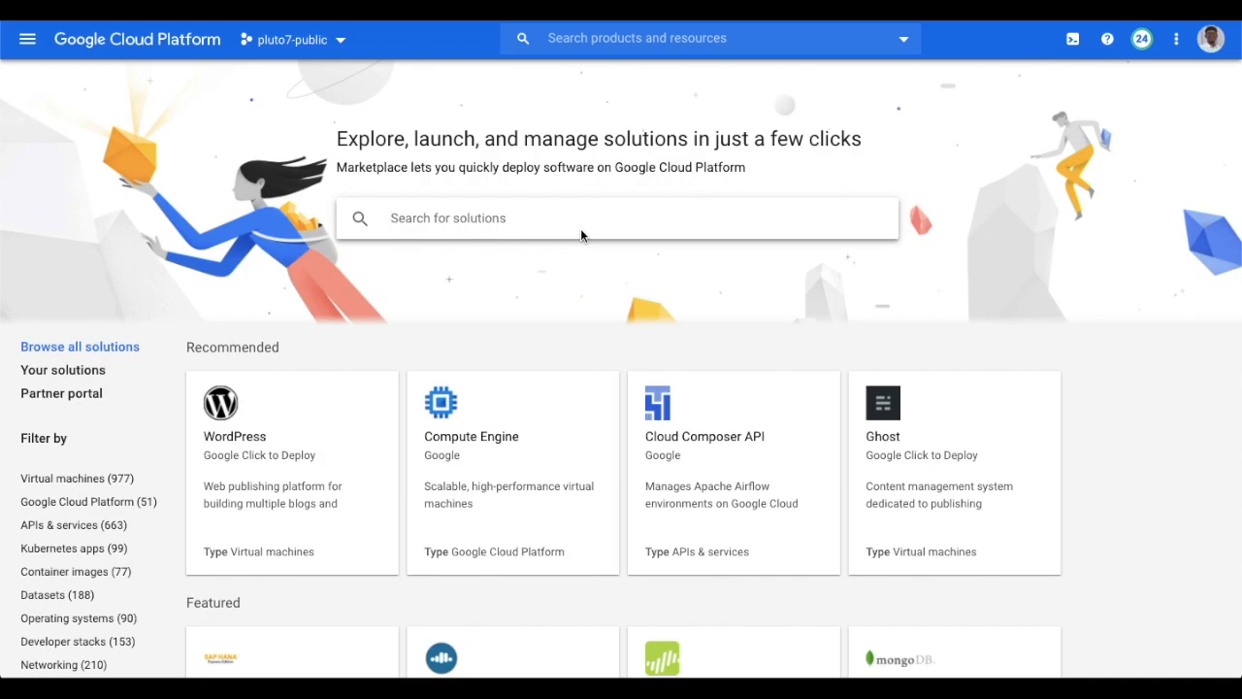
Search Marketplace for 'sentiment ml' and review the Pluto7 Sentiment ML listing ($1,144.02/month).
text(sentiment ml)
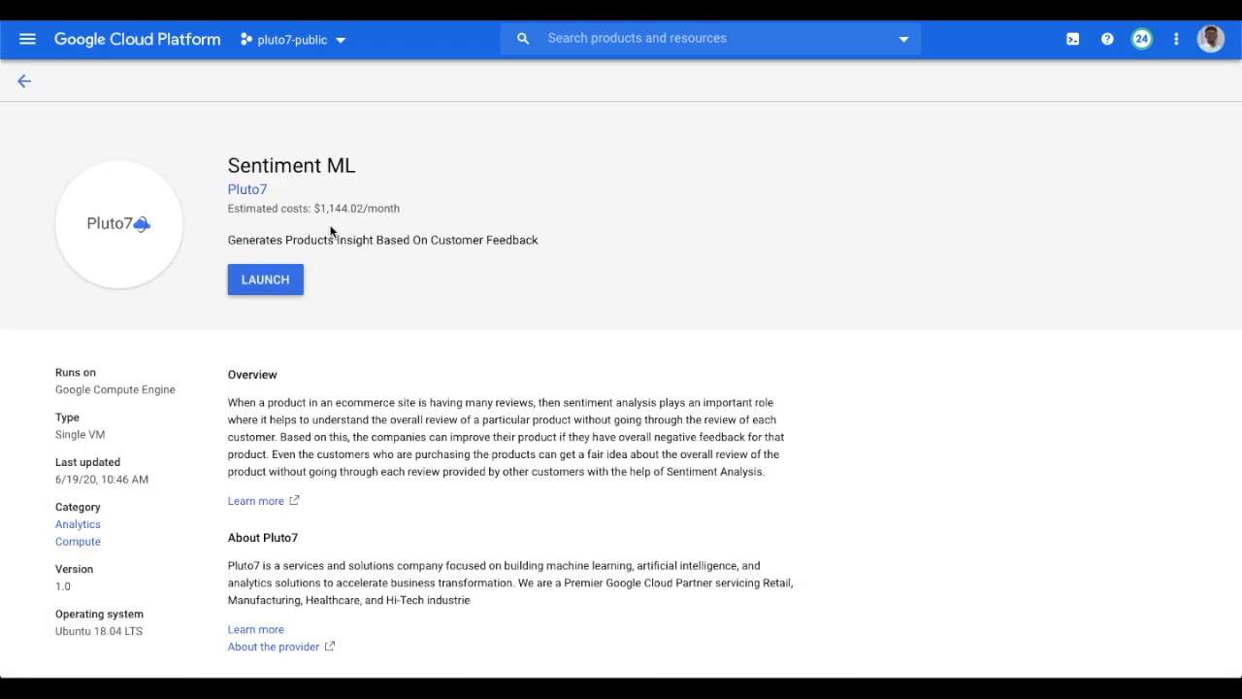
scroll(332, 352, down, 2)
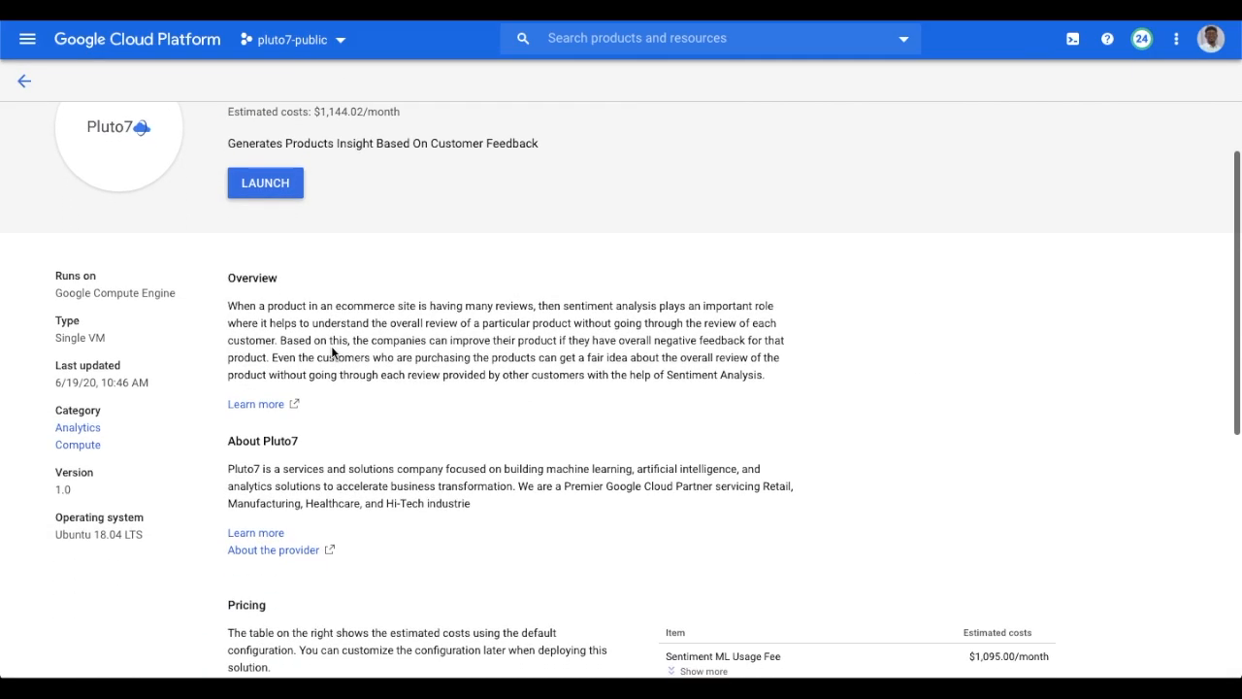
scroll(332, 353, down, 4)
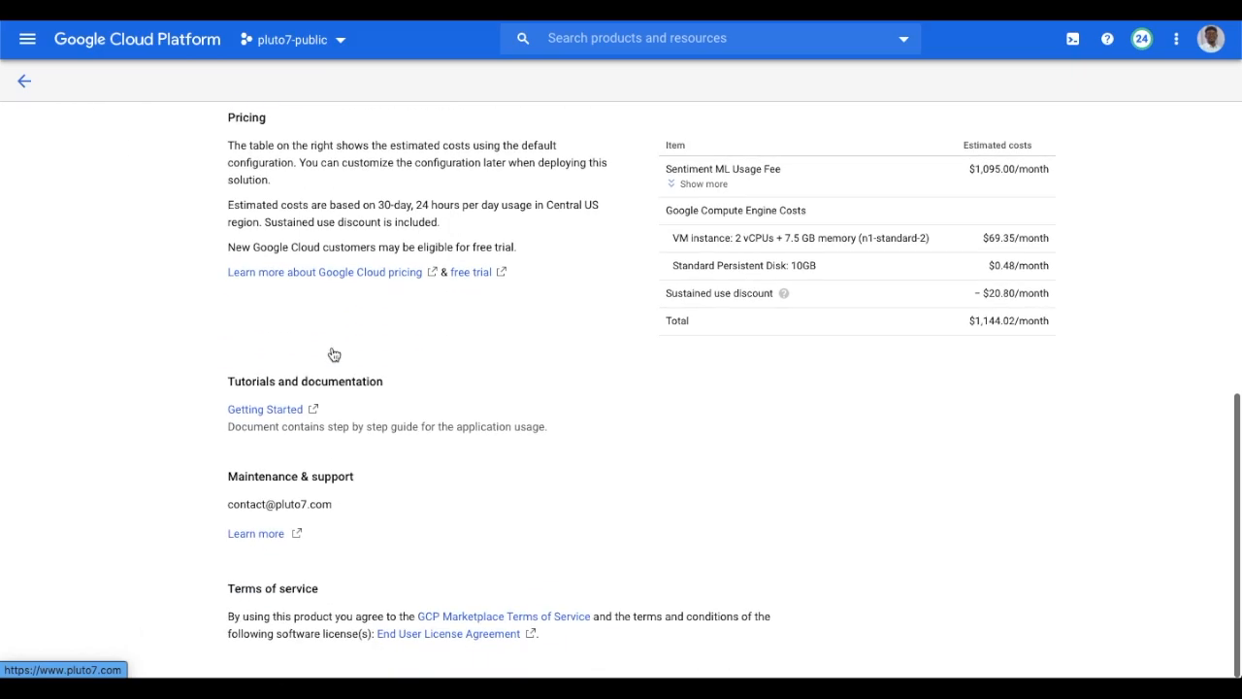
scroll(310, 339, up, 6)
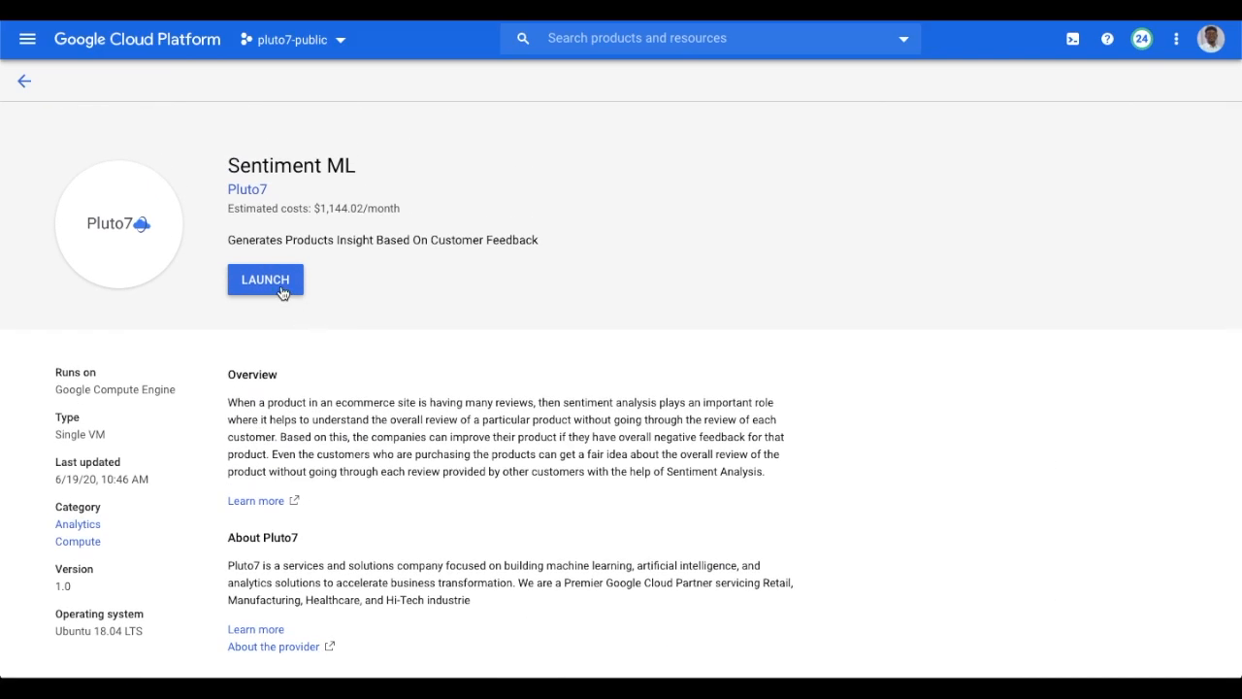
Launch Sentiment ML as sentiment-ml-1 on a 1 vCPU, 3.75 GB machine and deploy it.
click(281, 291)
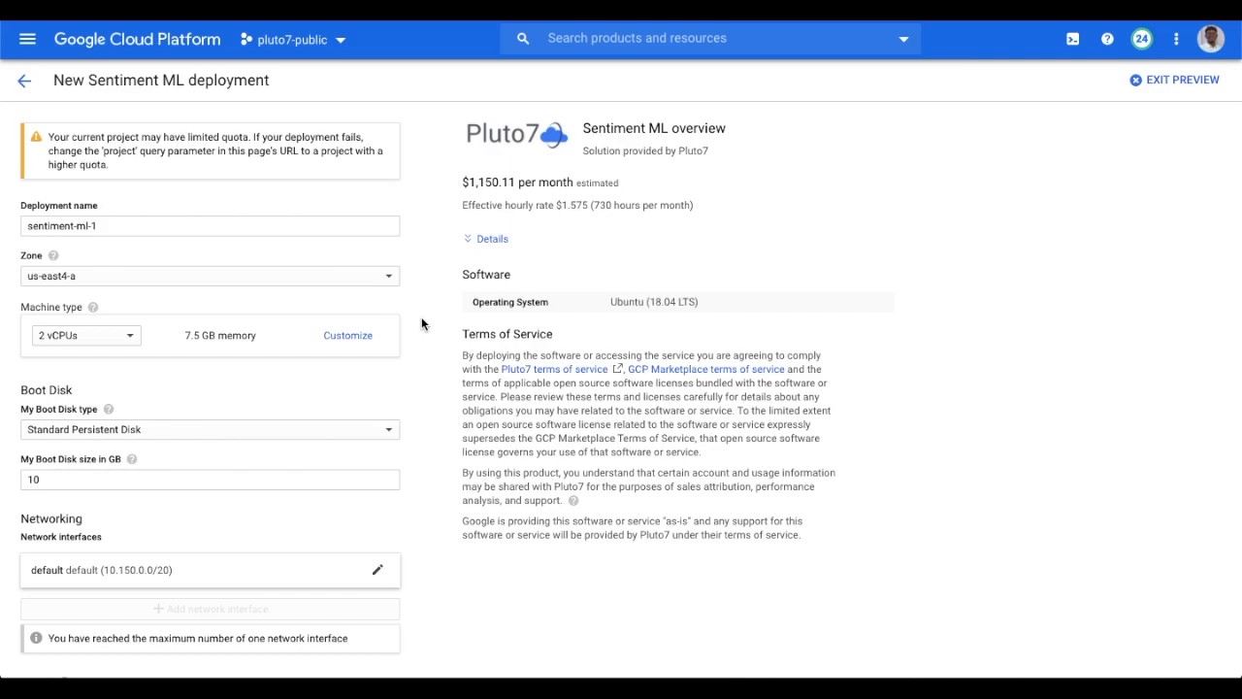
scroll(424, 394, down, 3)
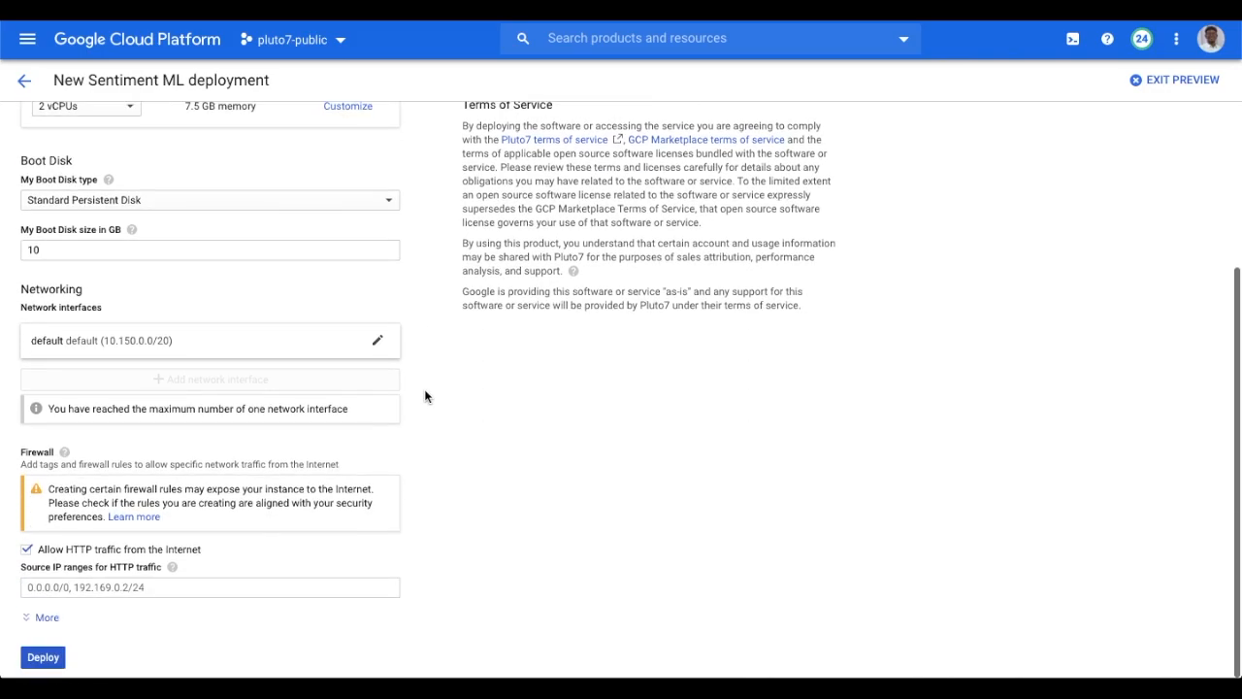
scroll(424, 392, up, 3)
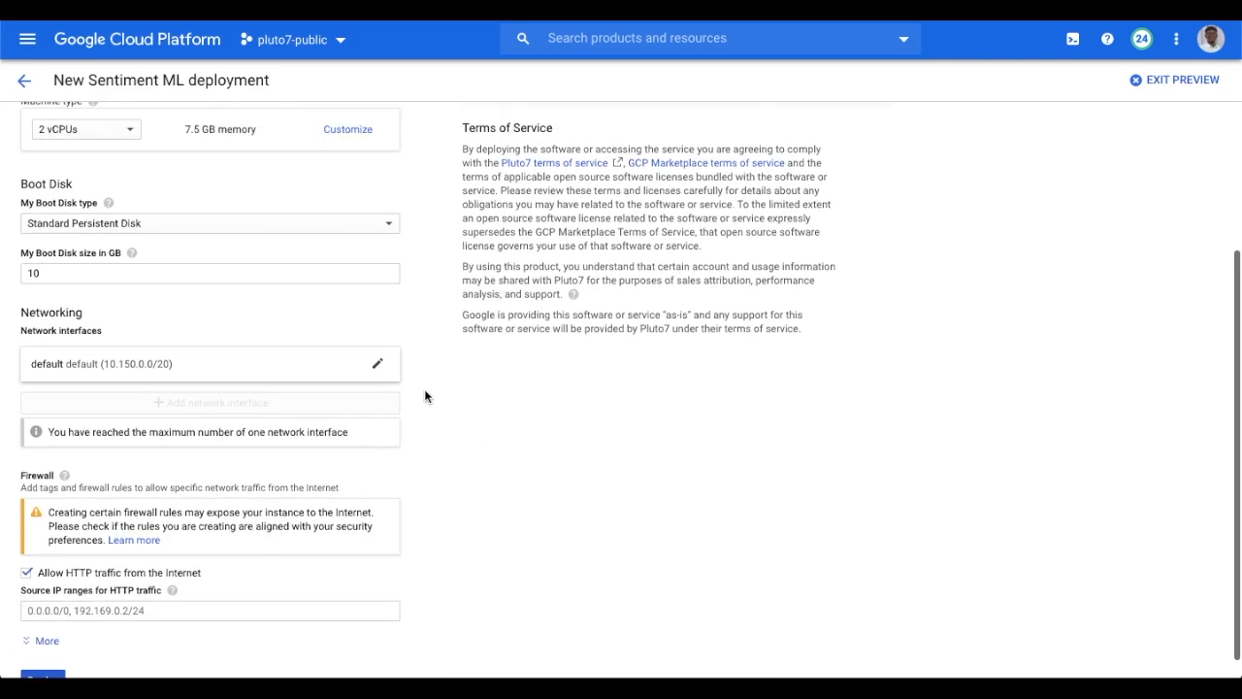
scroll(274, 465, down, 3)
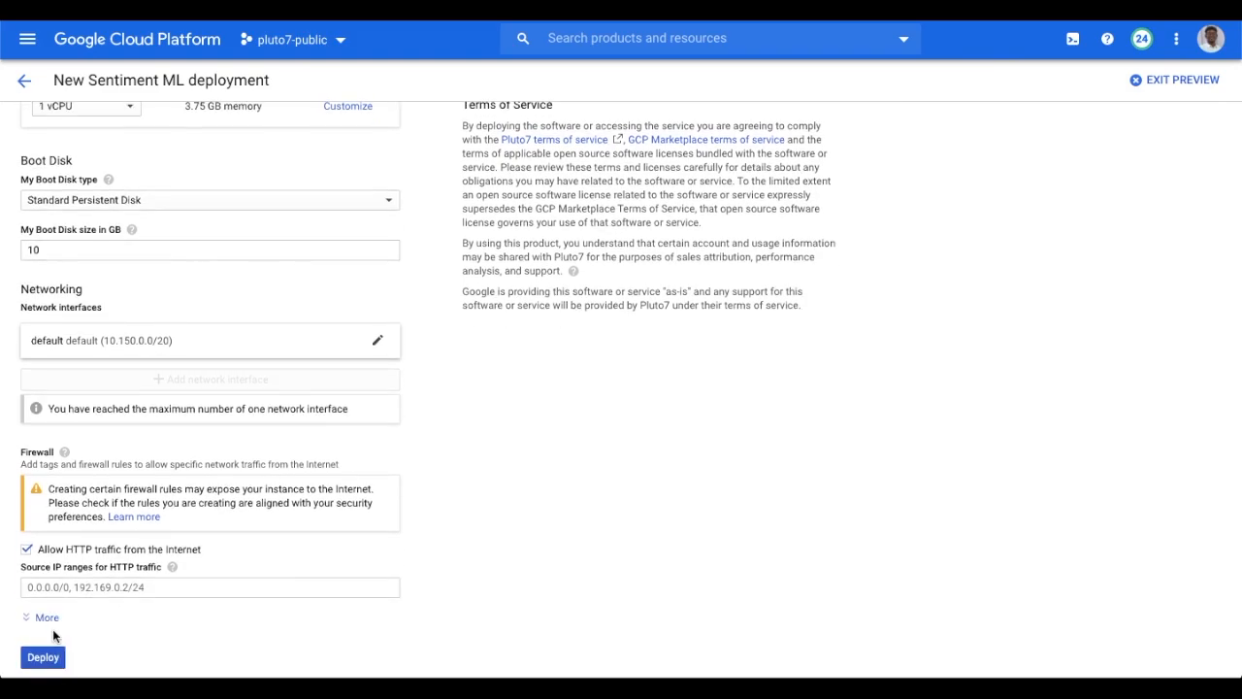
click(45, 664)
scroll(96, 603, up, 1)
scroll(95, 604, down, 1)
click(45, 663)
scroll(107, 482, up, 2)
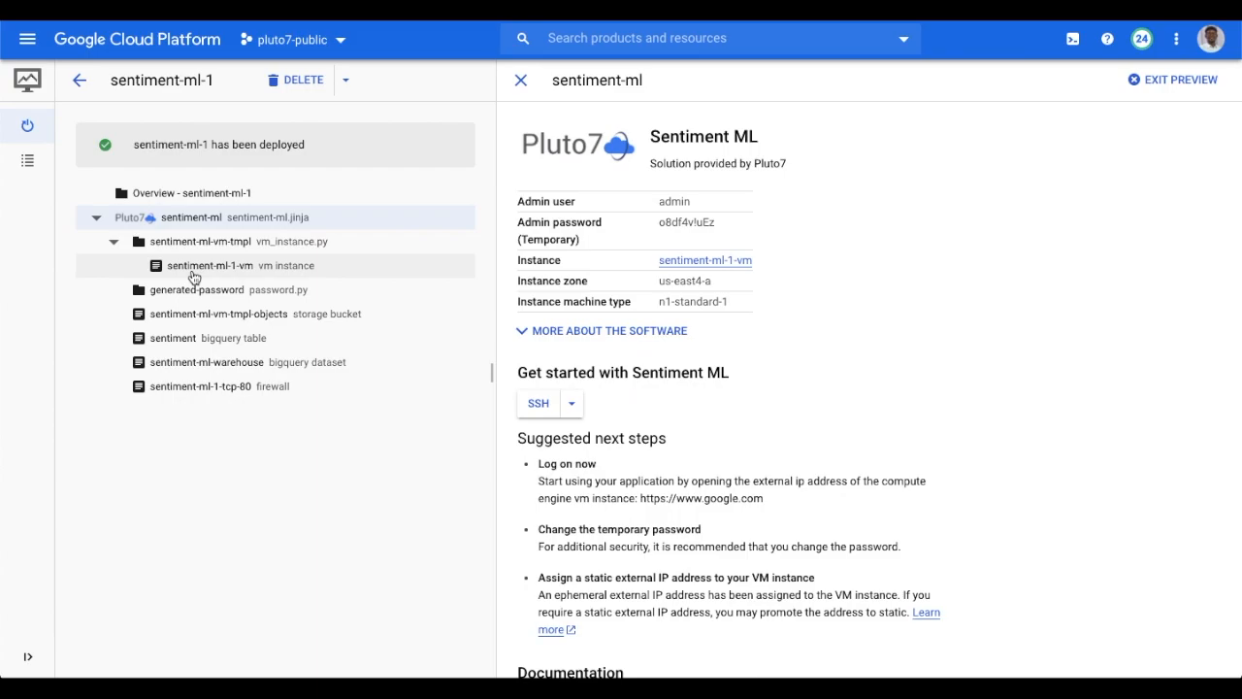
Inspect sentiment-ml-1-vm's details, then list VM instances showing it running in us-east4-a.
click(193, 276)
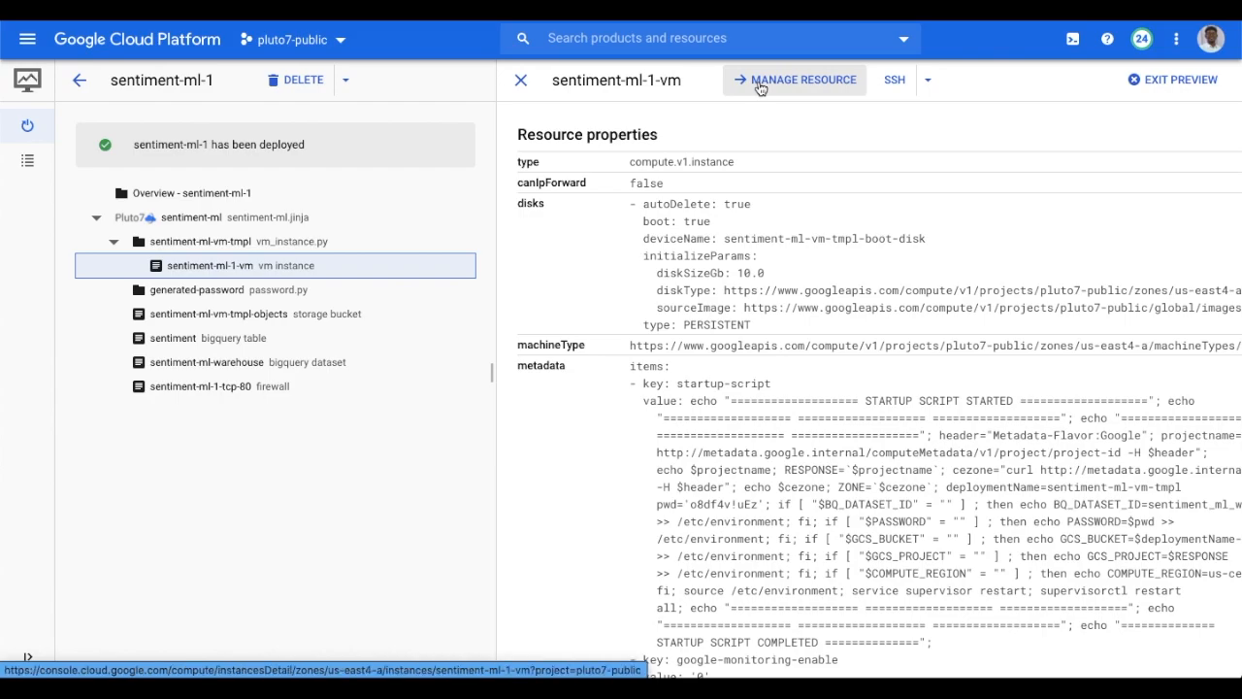
click(760, 85)
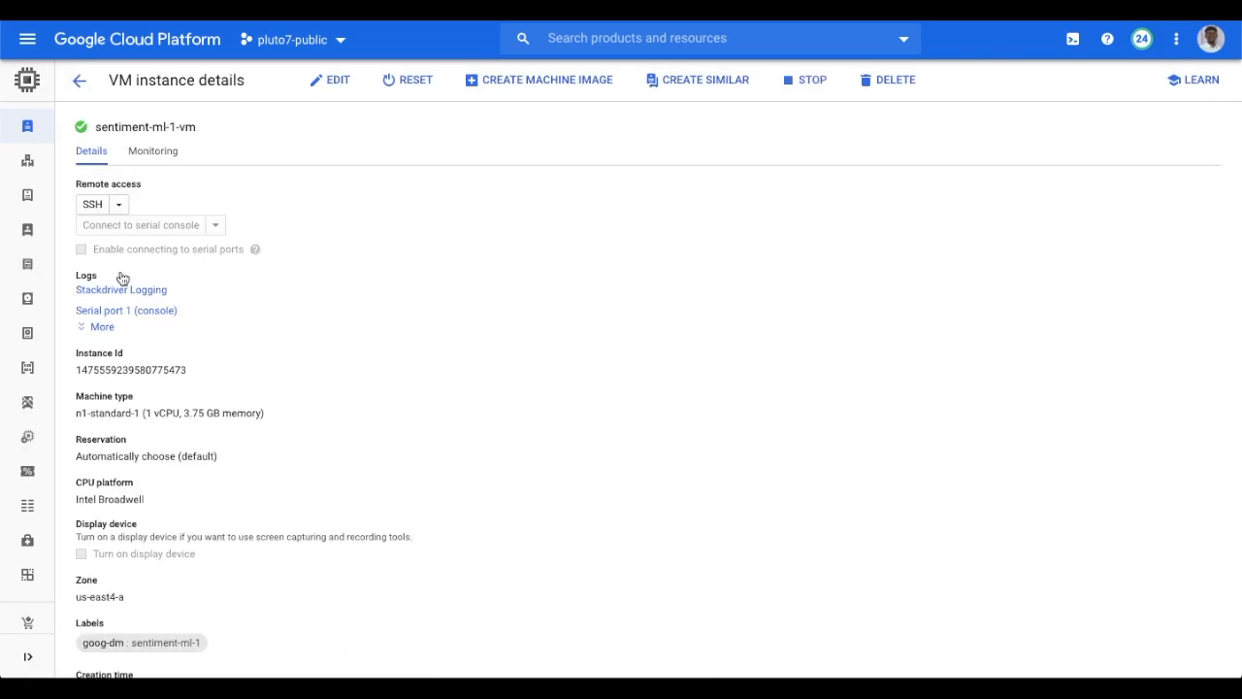
scroll(163, 476, down, 15)
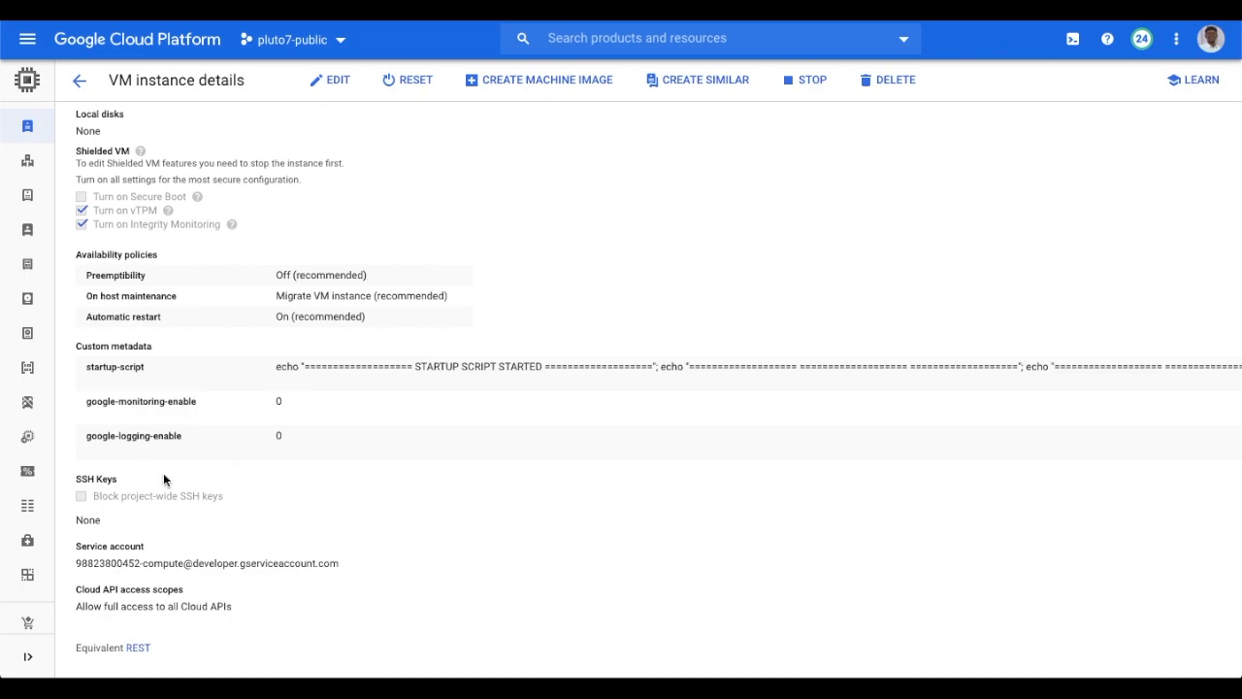
scroll(163, 478, up, 1)
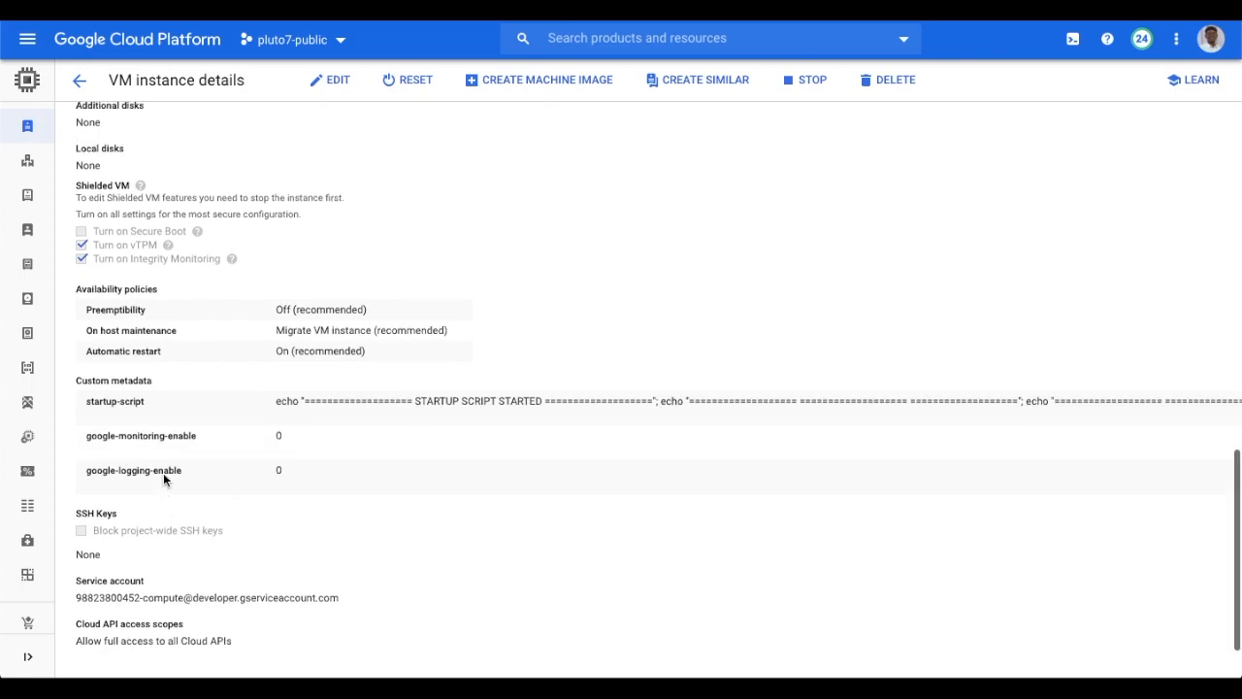
scroll(163, 472, up, 14)
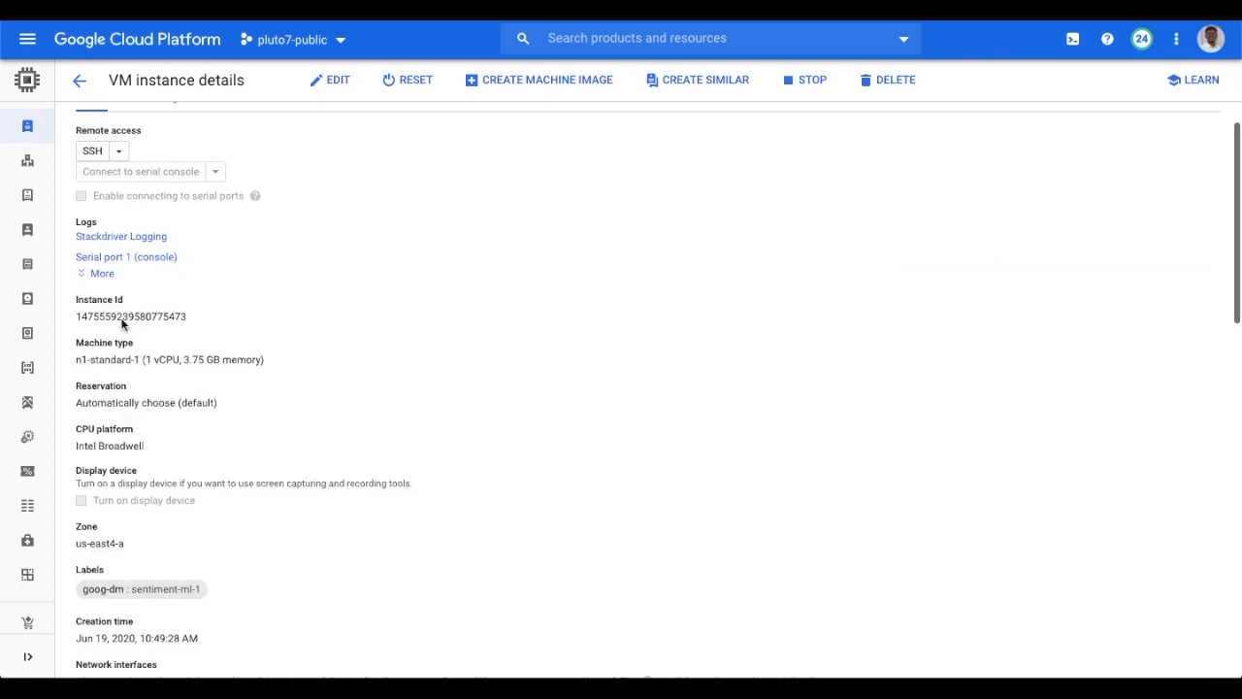
click(43, 137)
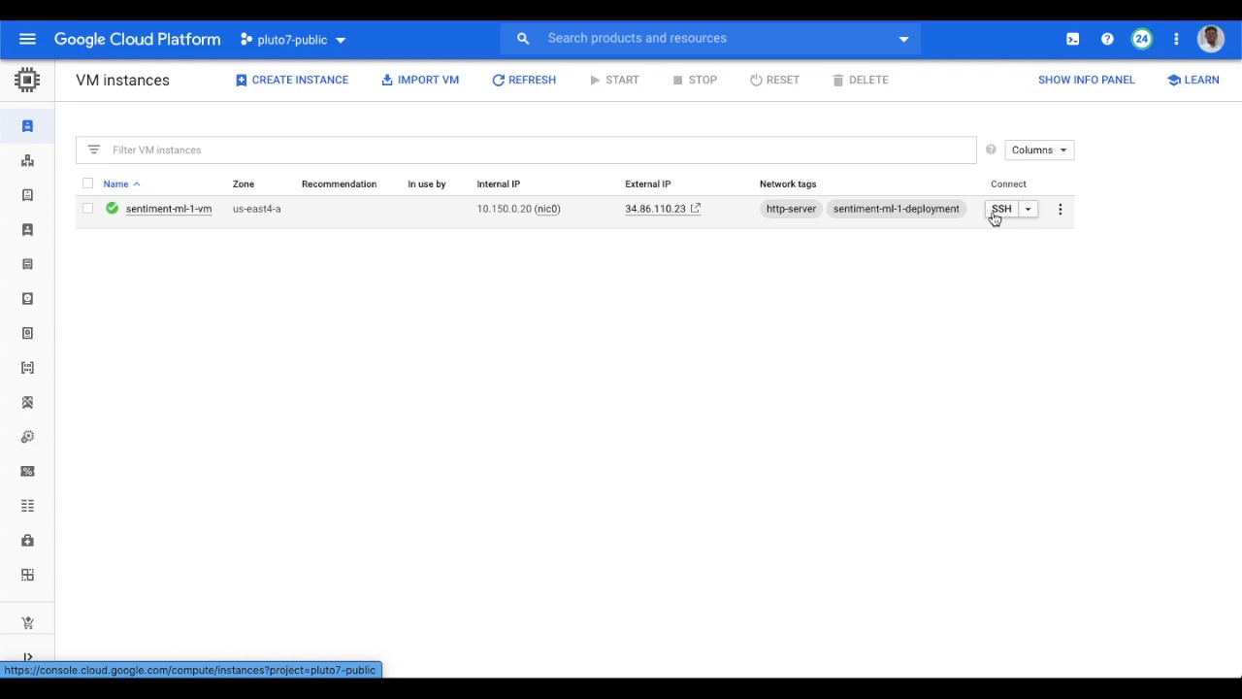
Open an SSH session to the VM and go to IAM & Admin Service Accounts.
click(998, 215)
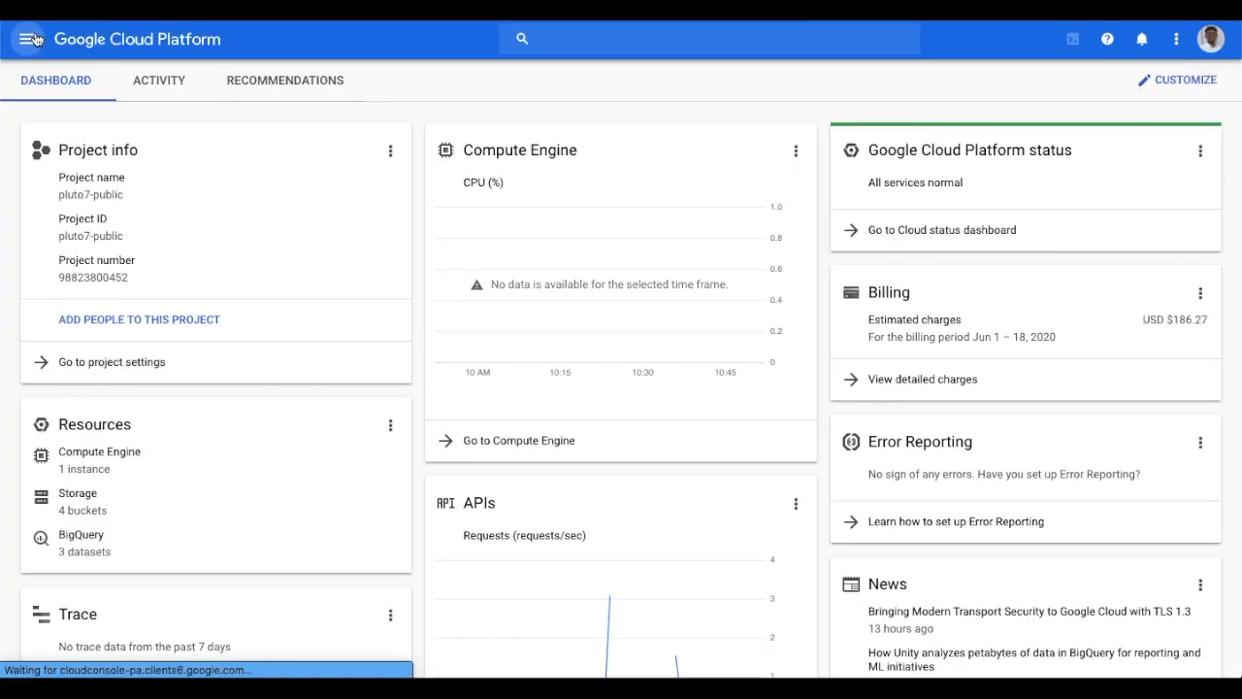
click(27, 39)
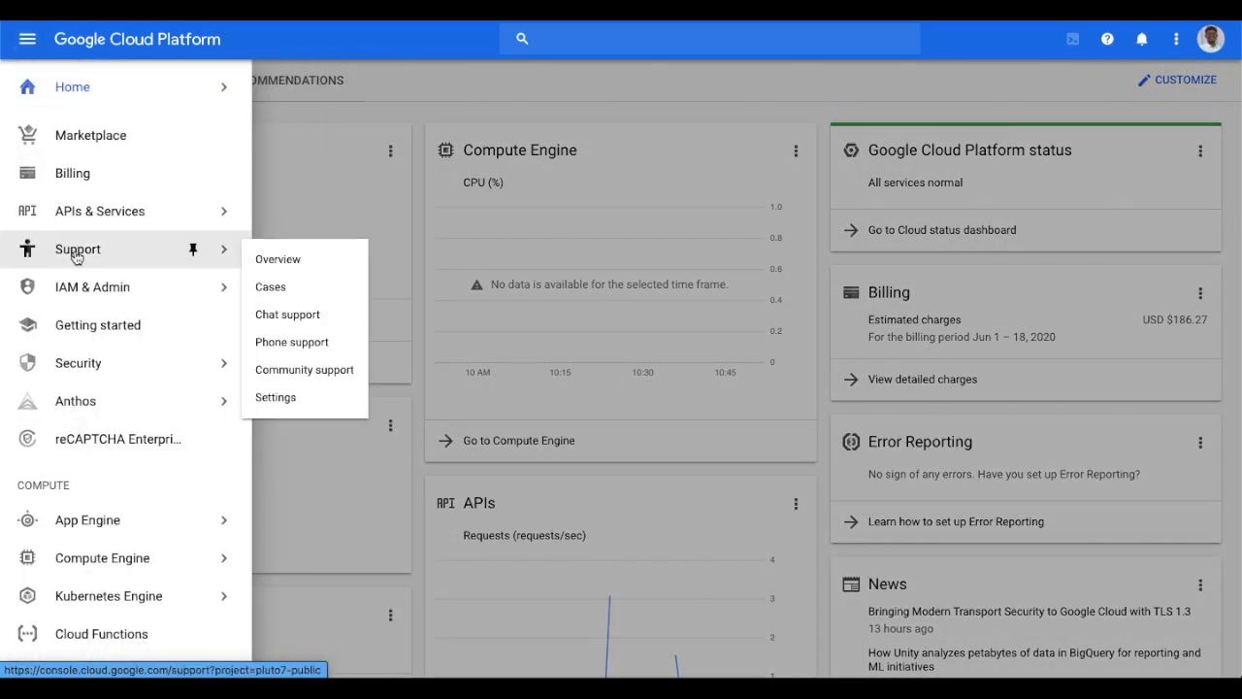
mouse_move(86, 292)
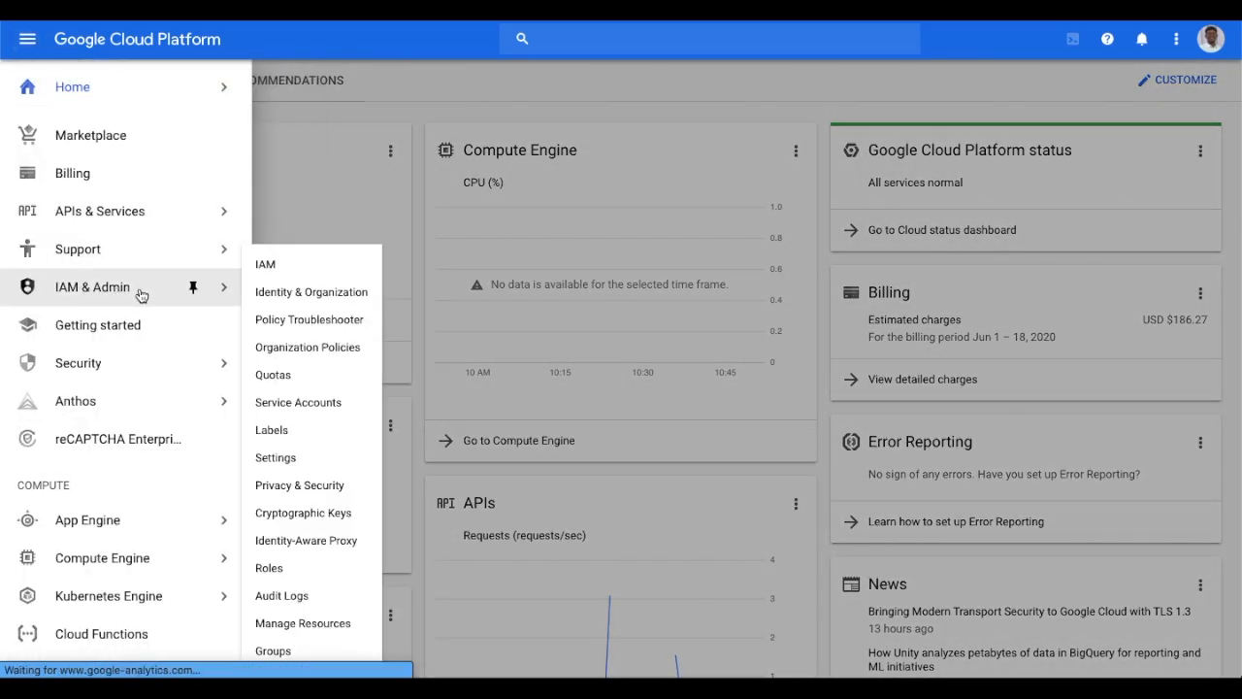
click(297, 404)
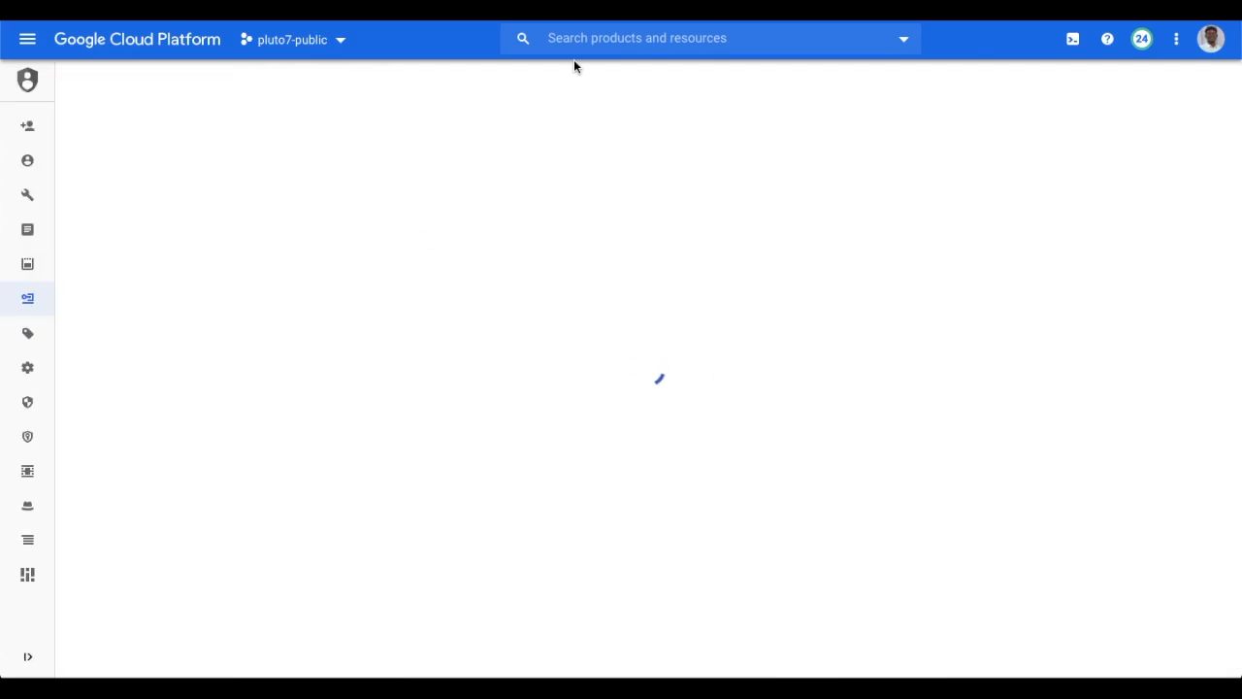
Create service account 'access bq gcs' described as 'sa to access bq and gcs storage'.
click(321, 85)
click(277, 232)
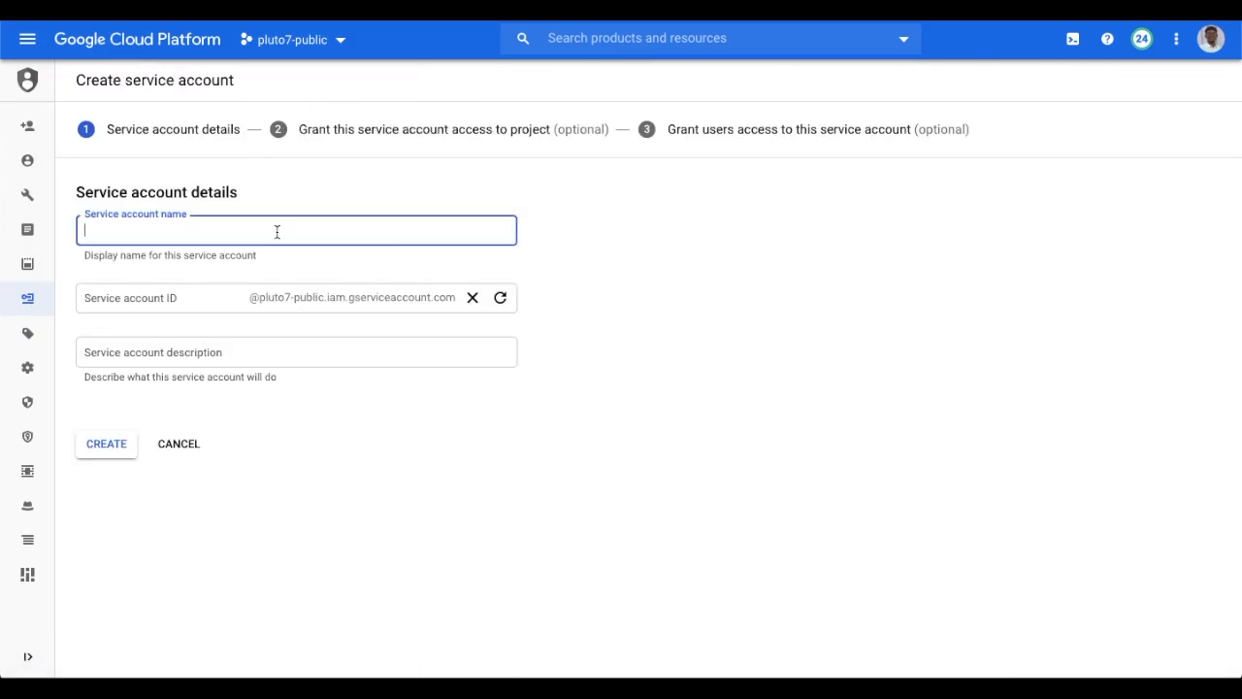
text(access bq gcs)
click(267, 355)
text(sa to access bq and gcs storage)
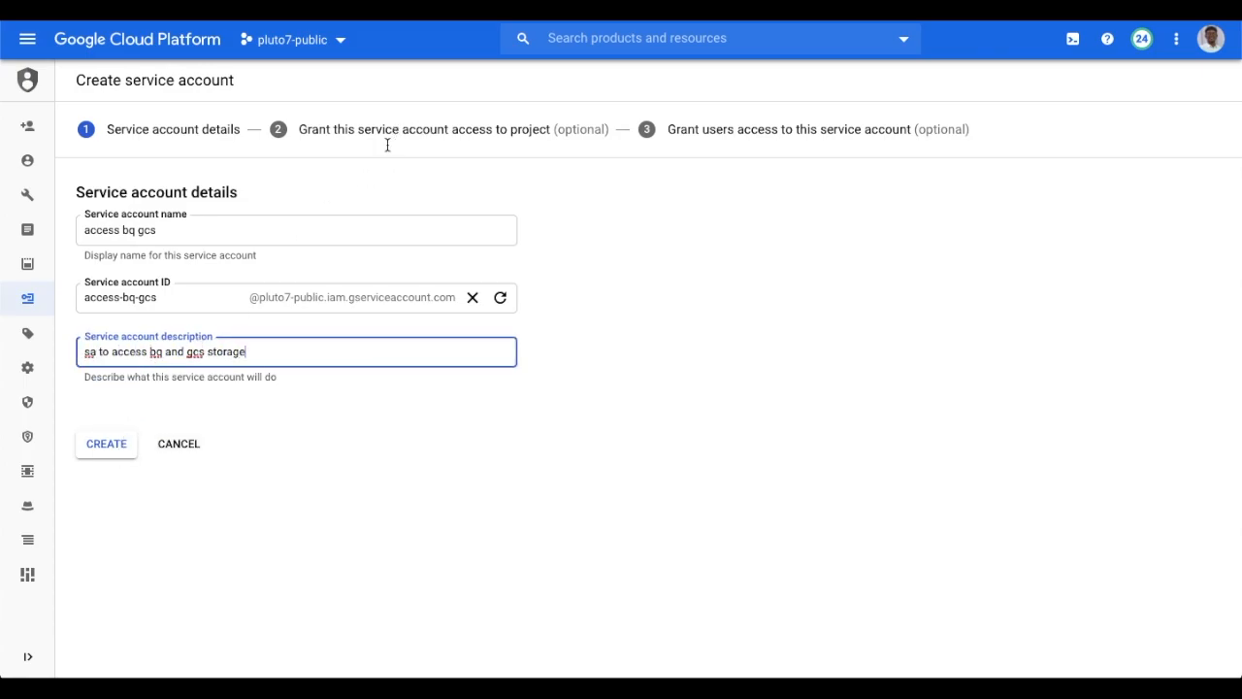
click(131, 449)
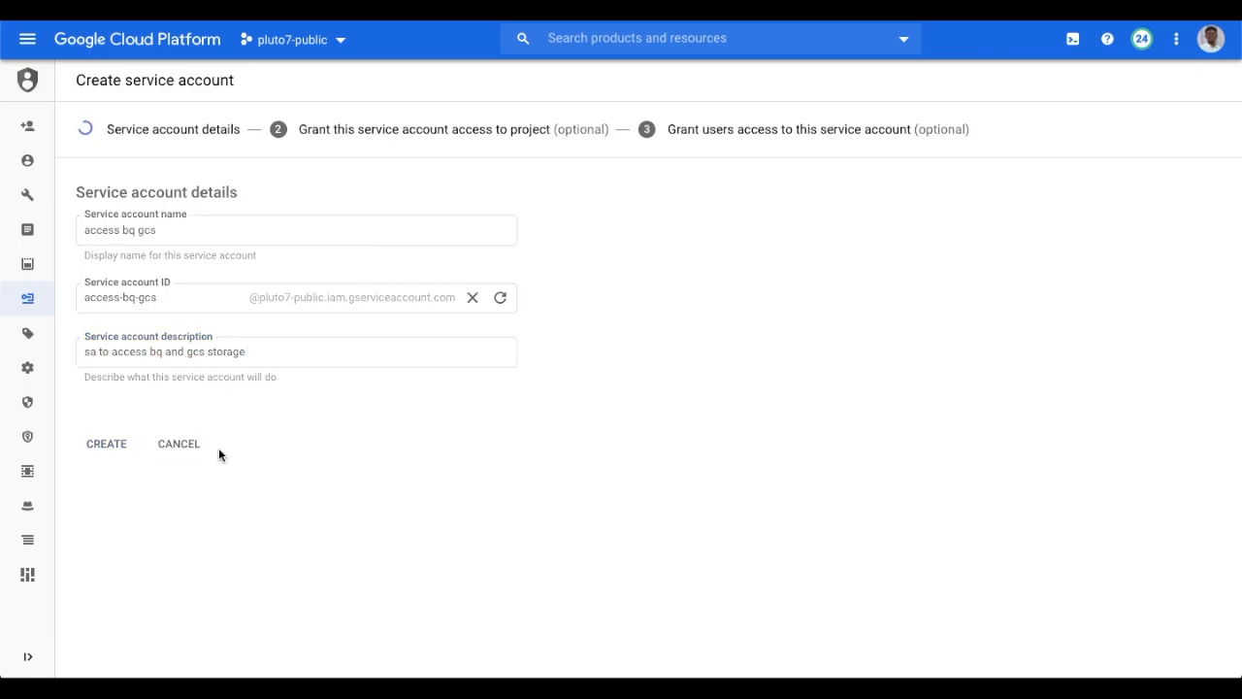
Grant the account BigQuery Admin and Storage Admin roles and finish creating it.
click(196, 276)
text(bigquery admin)
click(156, 446)
click(155, 328)
click(180, 350)
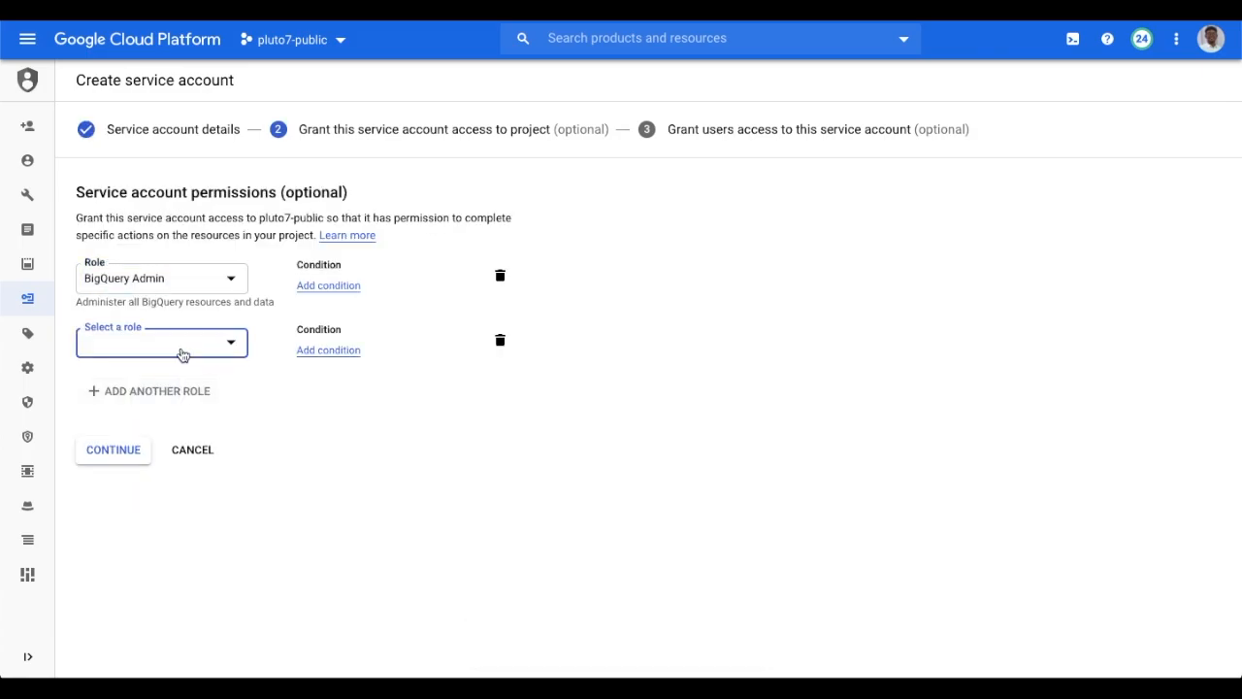
text(storage admin)
scroll(191, 548, down, 3)
click(208, 535)
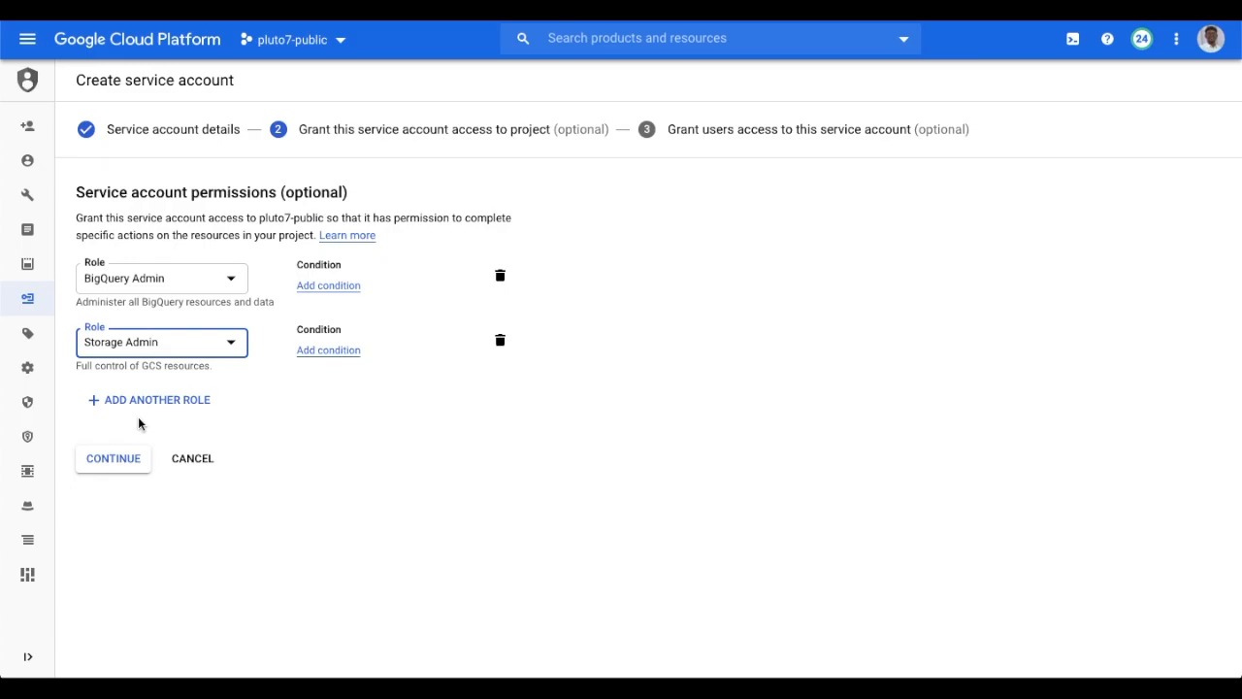
click(144, 461)
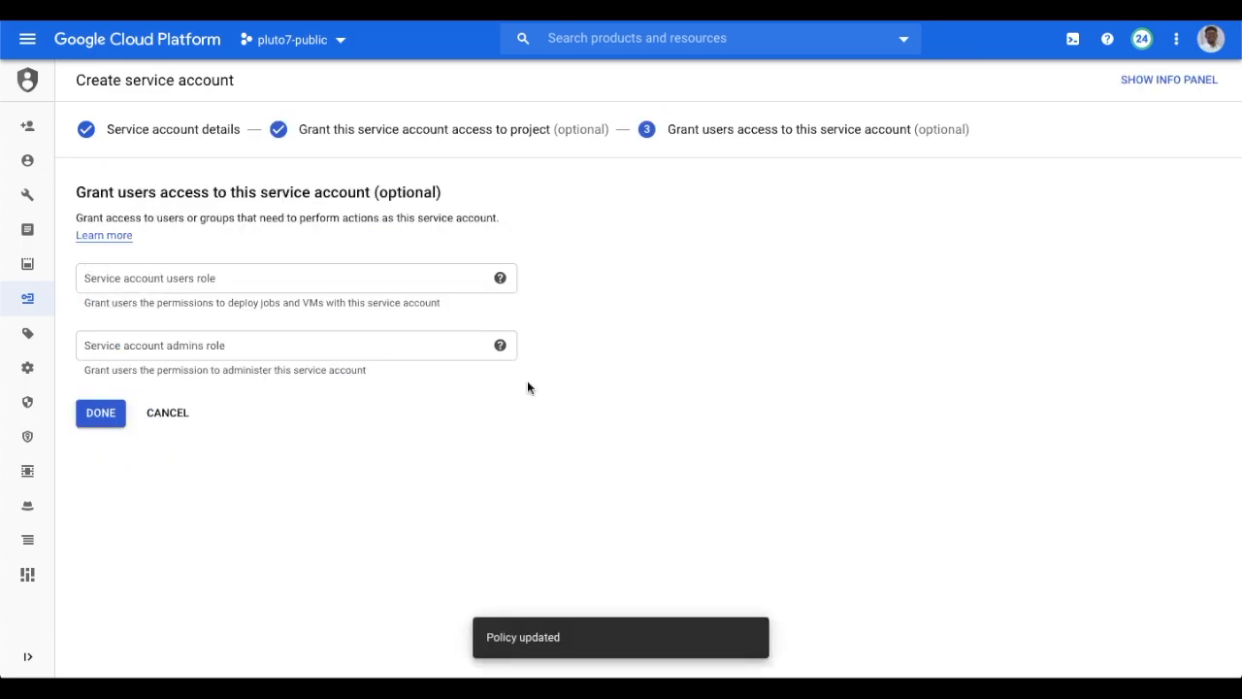
click(115, 419)
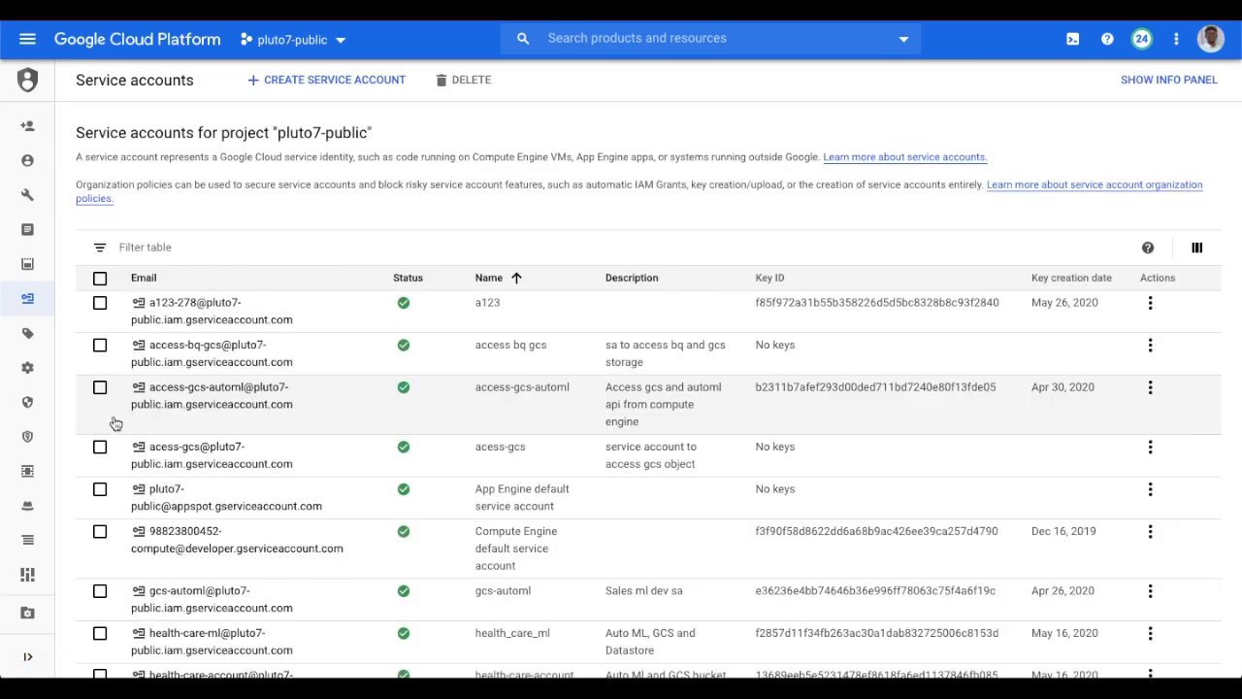
Create and download a new JSON private key for the acess-gcs service account.
scroll(216, 405, down, 10)
scroll(218, 404, up, 10)
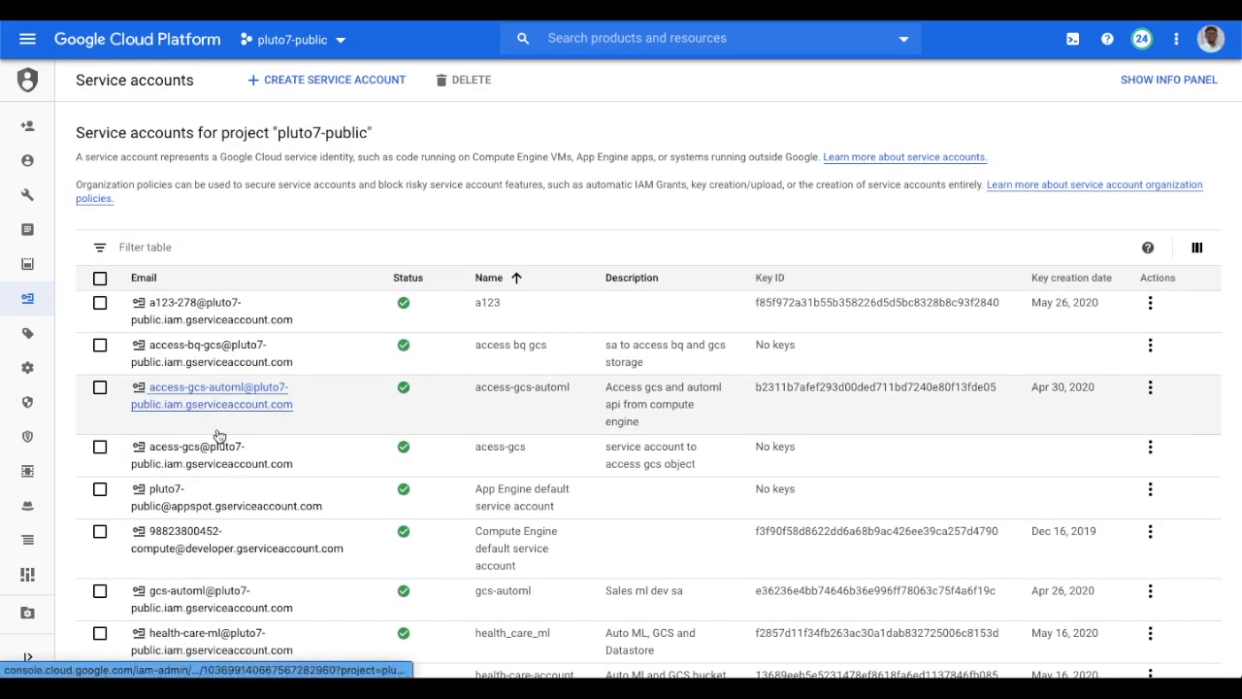
click(197, 453)
scroll(282, 434, down, 1)
click(124, 562)
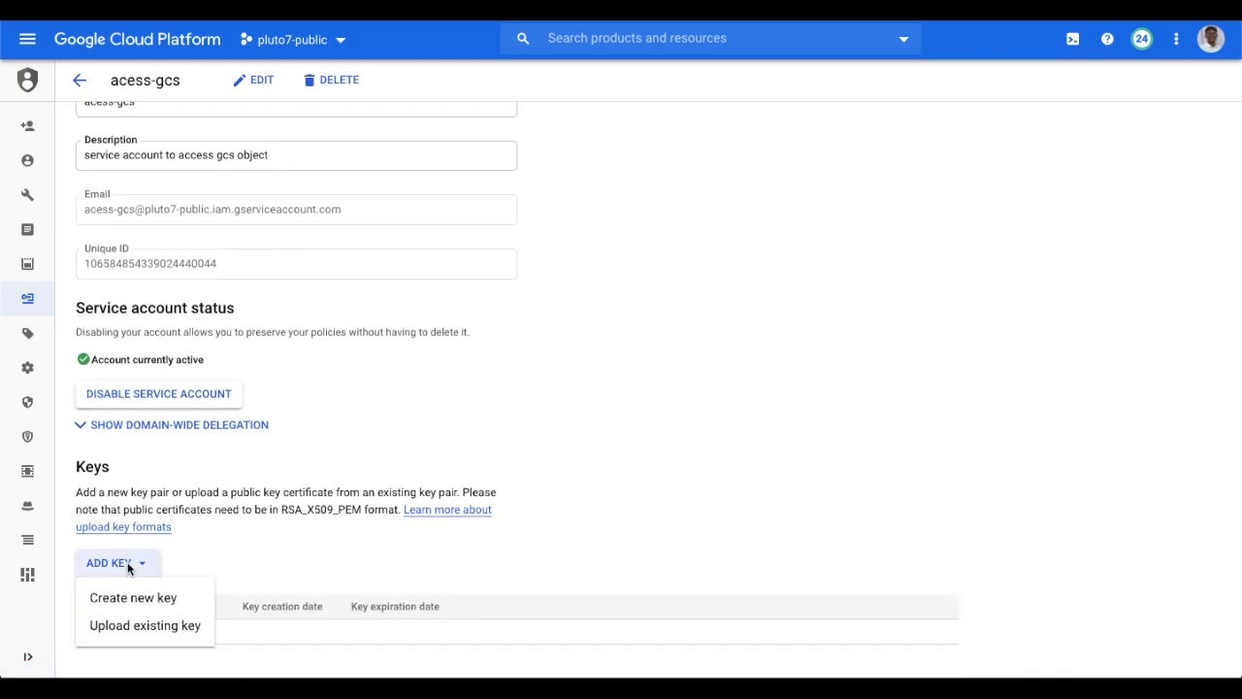
click(142, 603)
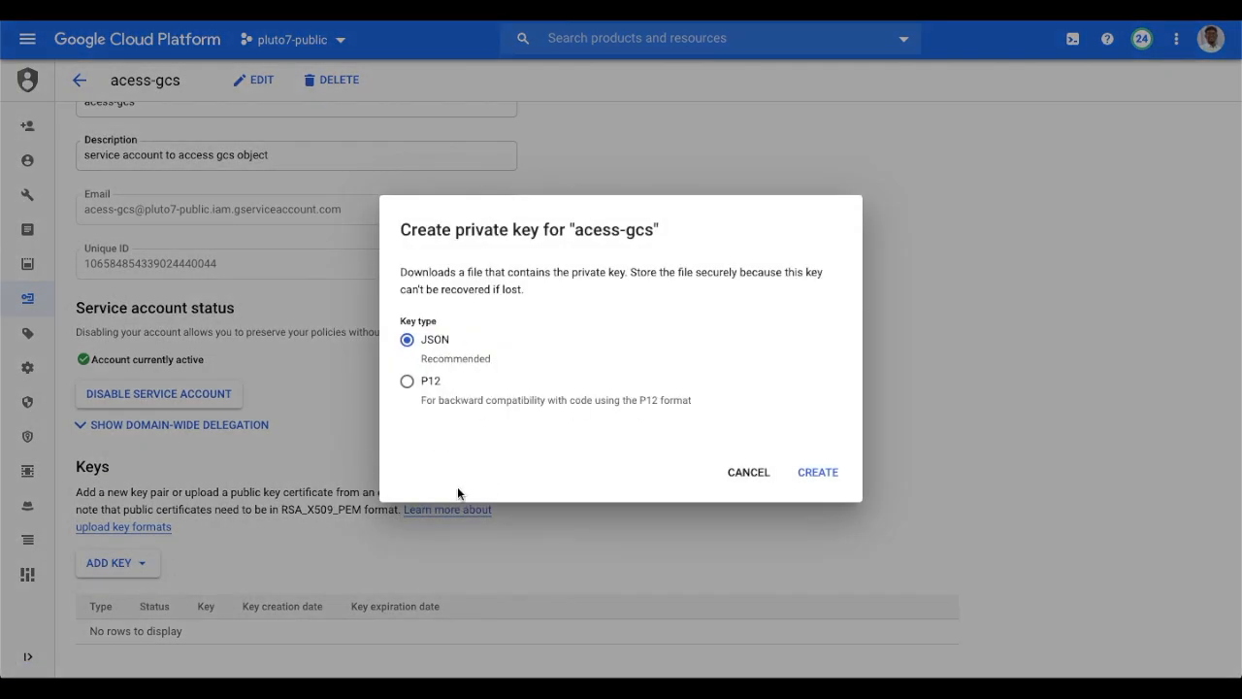
click(809, 474)
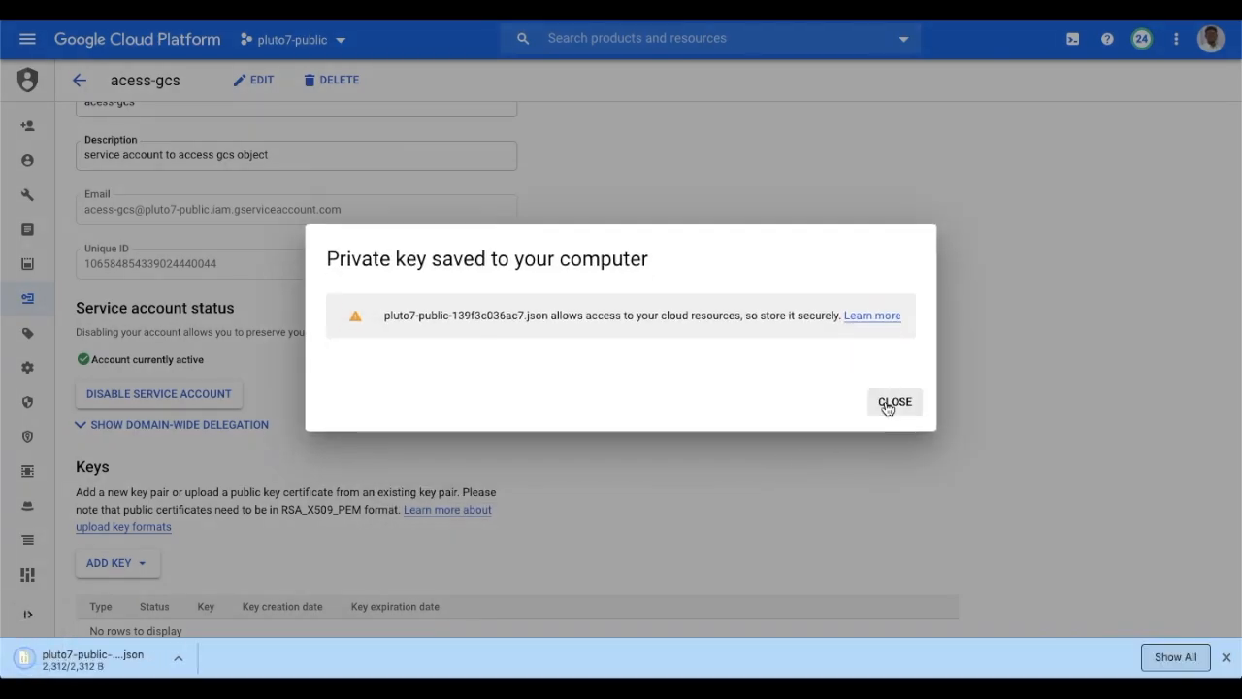
click(893, 402)
click(676, 210)
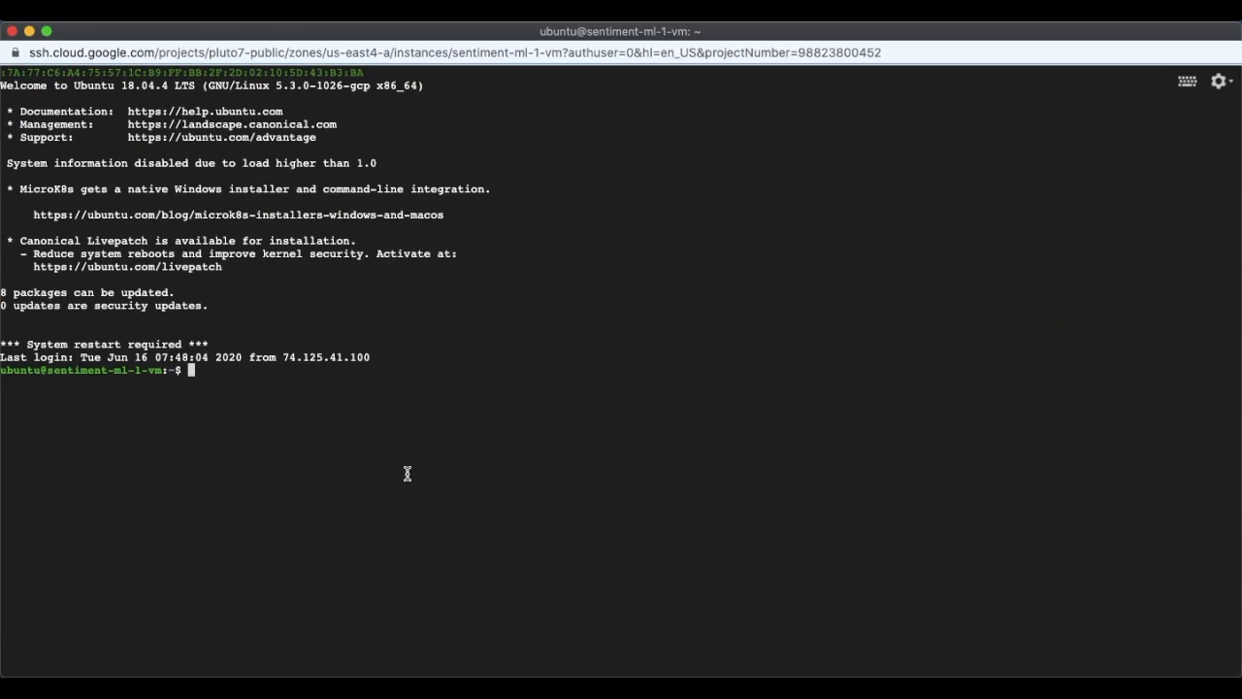
Upload the pluto7-public .json key file to the VM through the SSH session.
click(1221, 82)
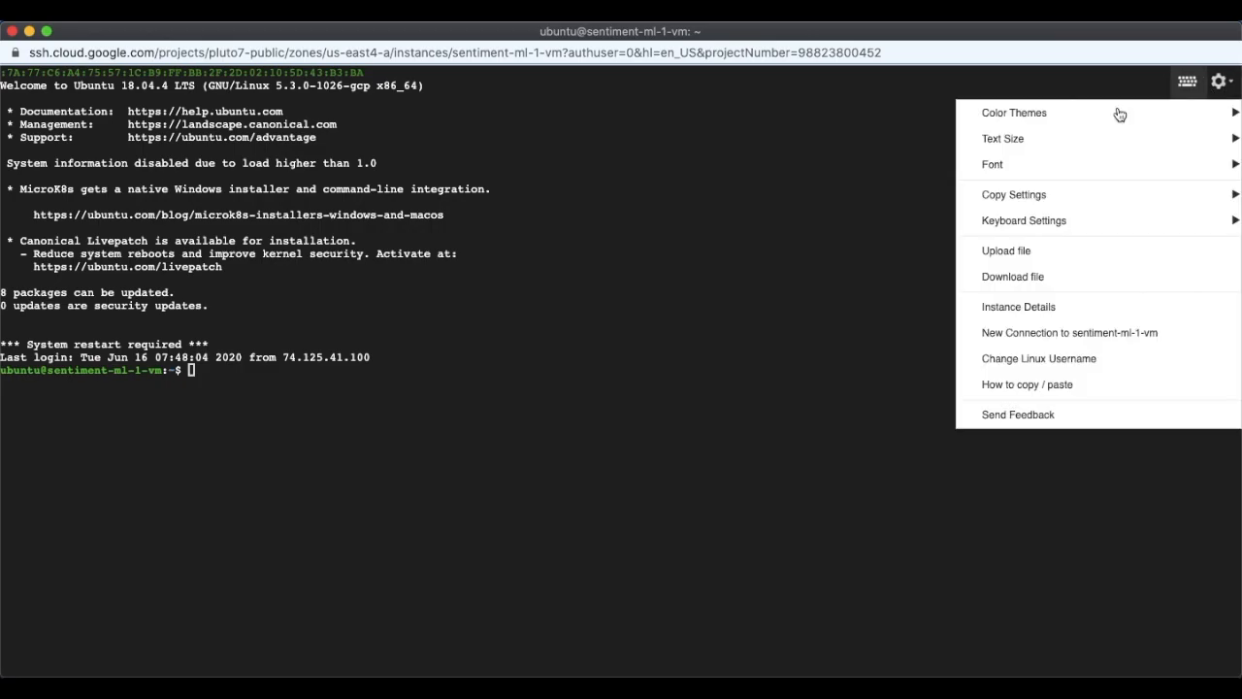
click(1067, 260)
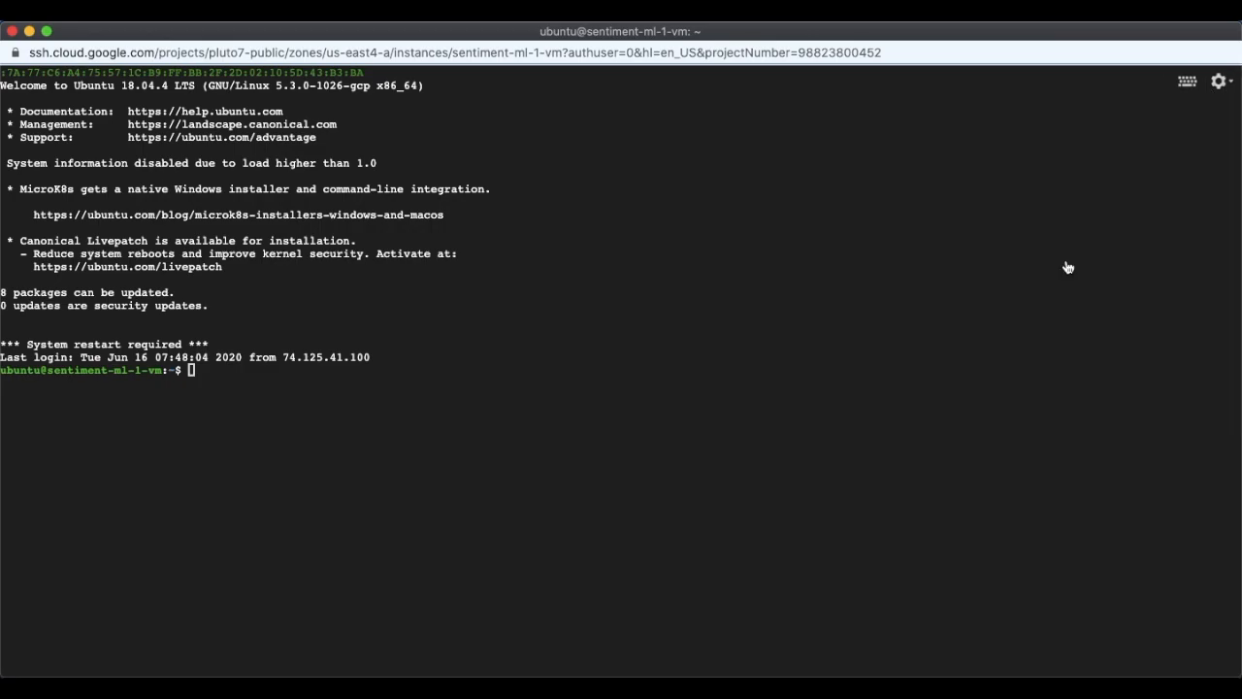
click(488, 263)
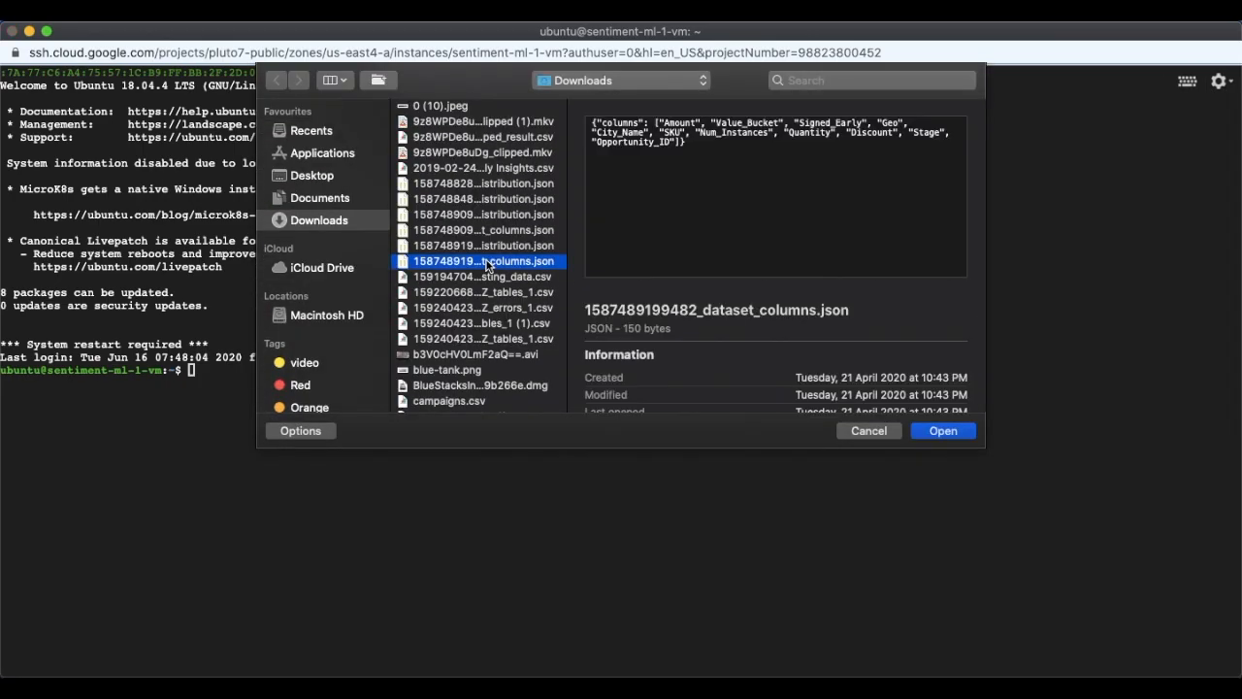
key(p)
key(Down)
key(Down)
key(Down)
key(Down)
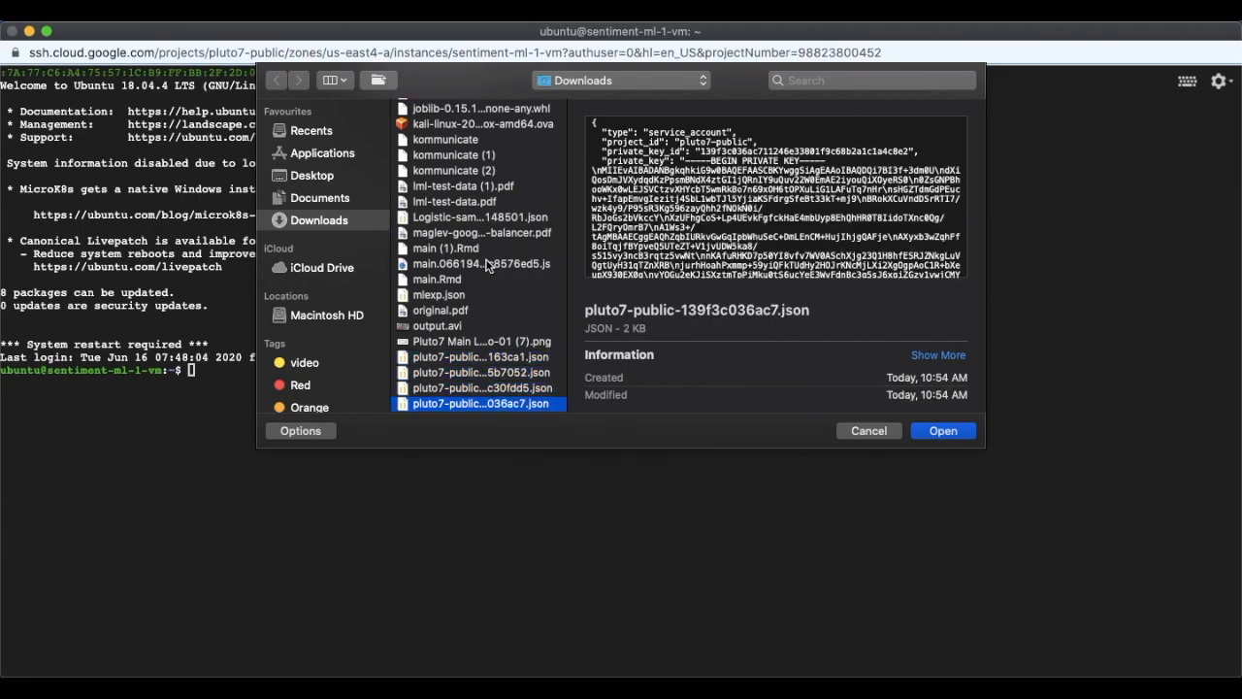
key(Return)
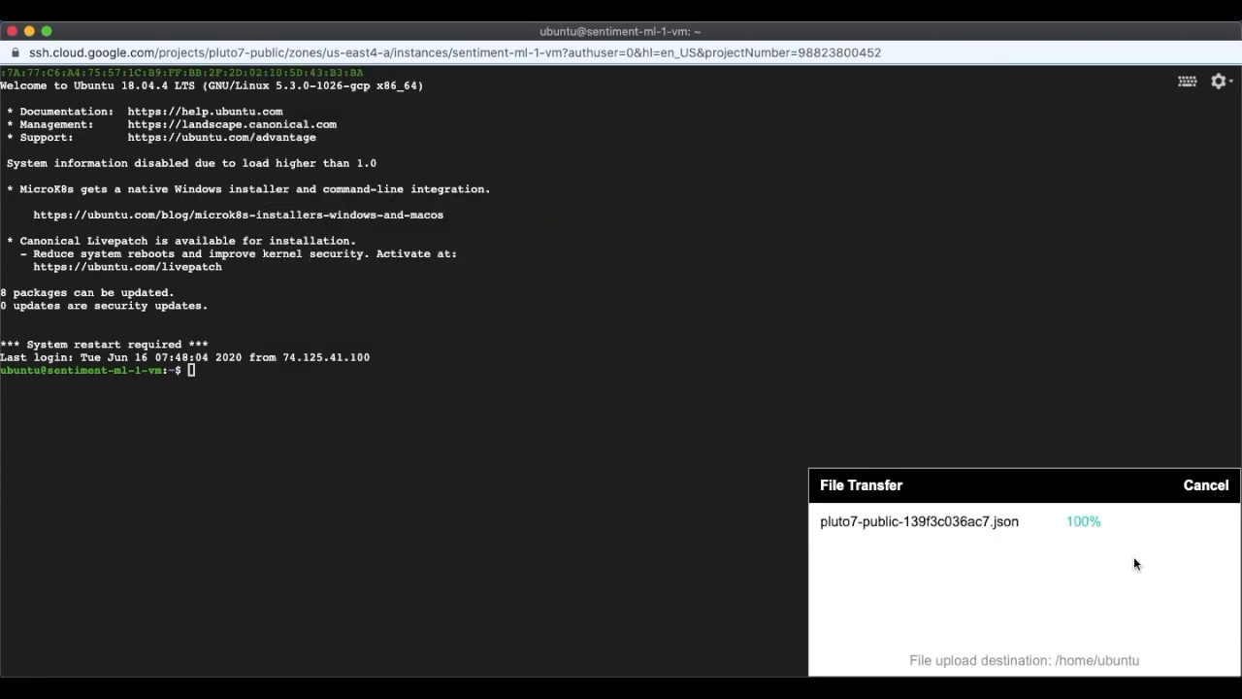
List the home folder, enlarge the terminal text and reconnect to the VM.
click(507, 487)
text(ls)
key(Return)
click(1209, 484)
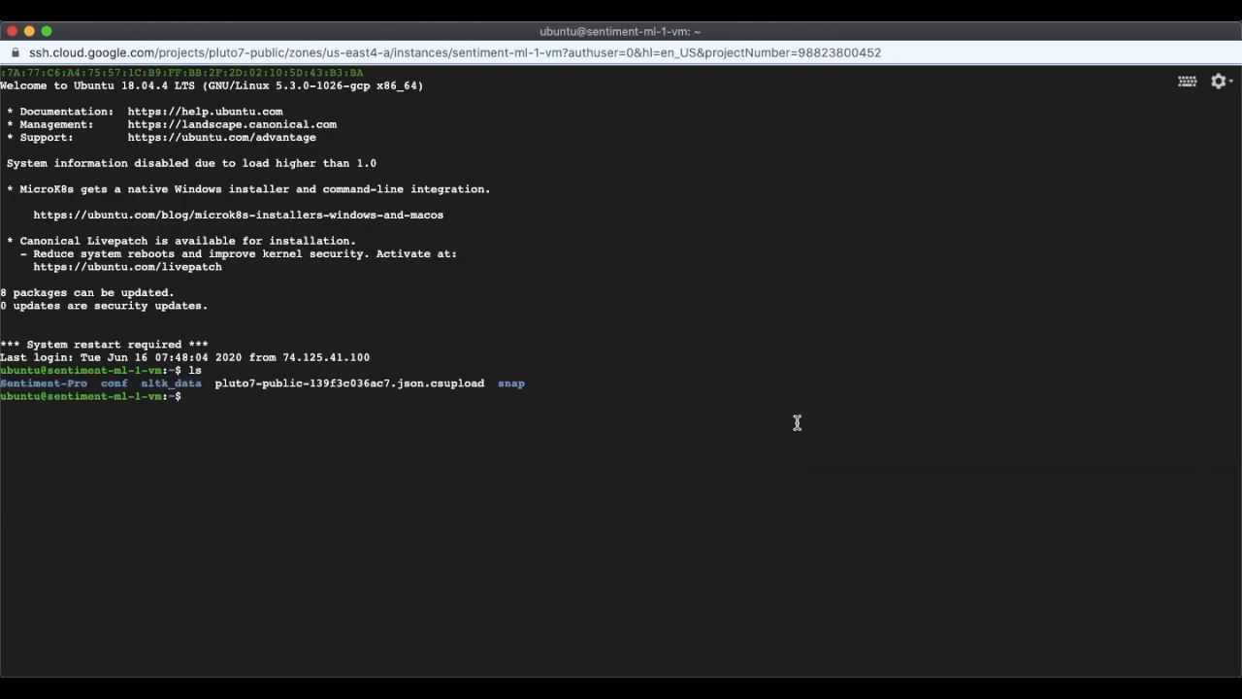
key(ctrl+plus)
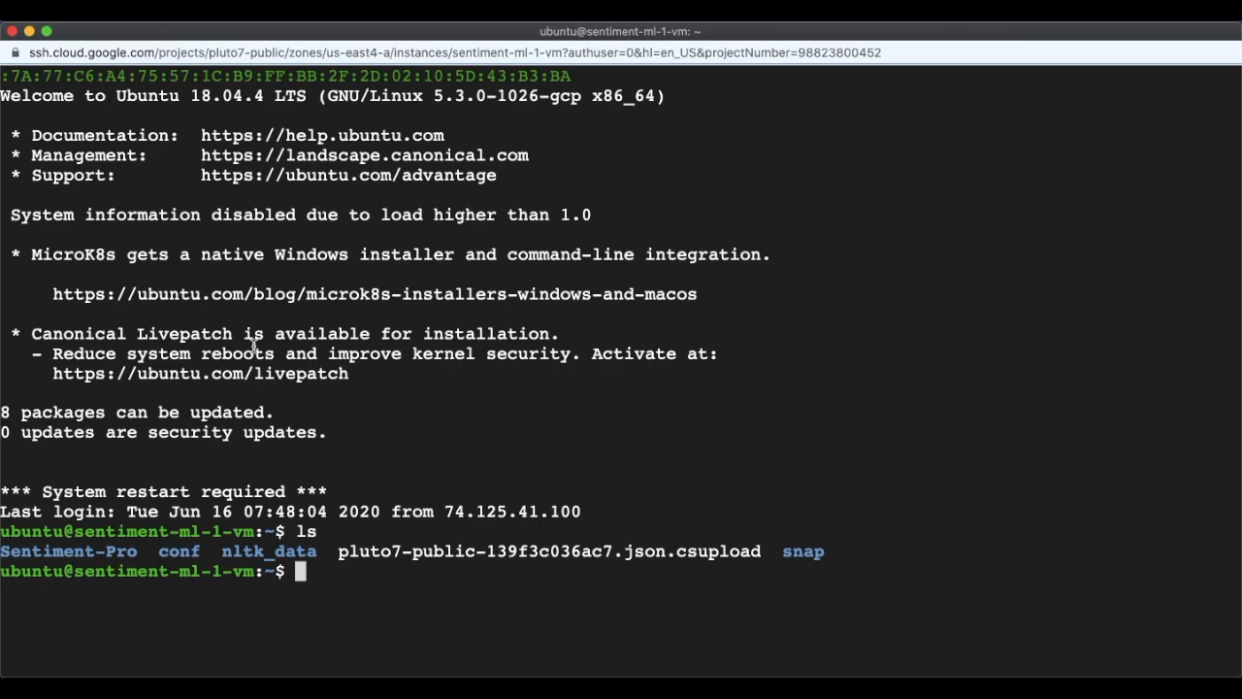
key(ctrl+l)
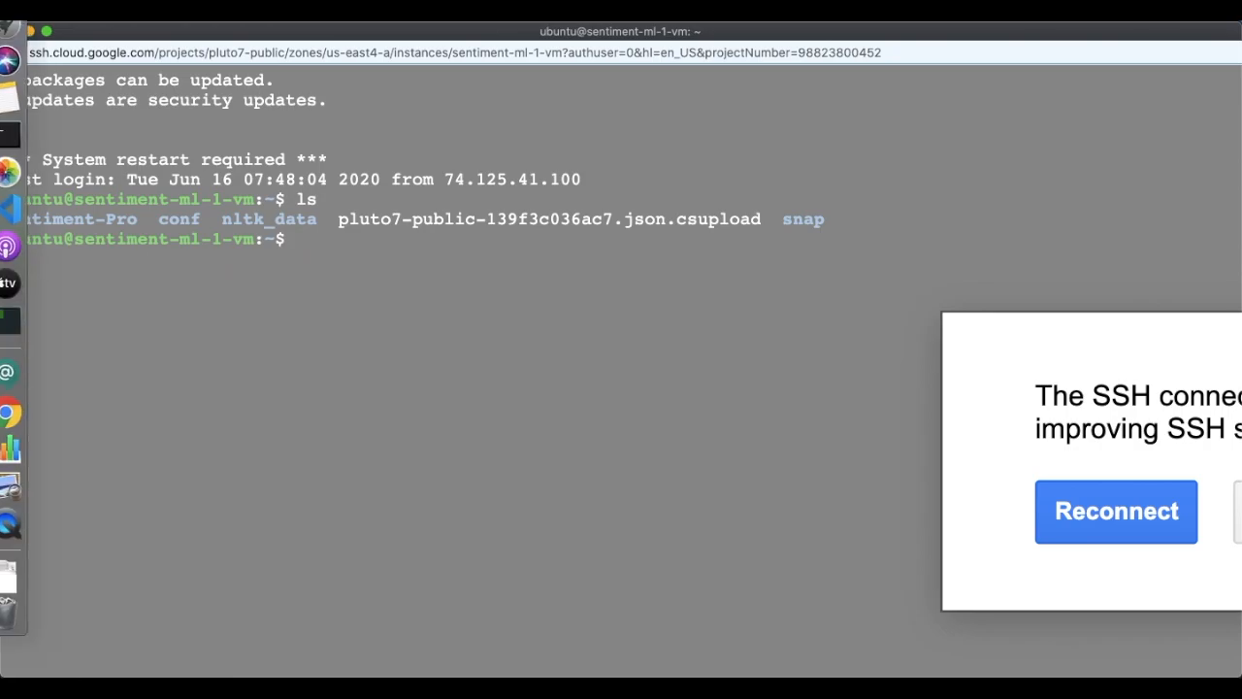
click(1048, 496)
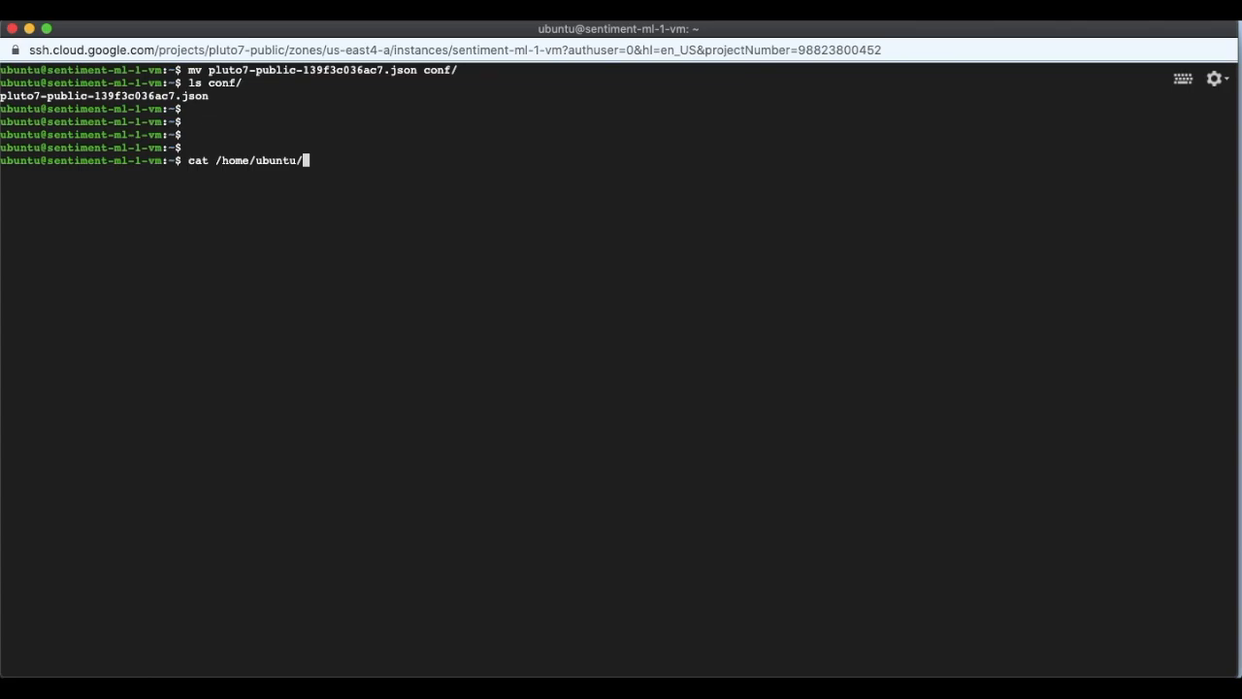
Move pluto7-public-139f3c036ac7.json into conf/, then open /etc/environment with sudo nano.
text(on)
key(BackSpace)
key(BackSpace)
text(con)
key(Tab)
text(pl)
key(Tab)
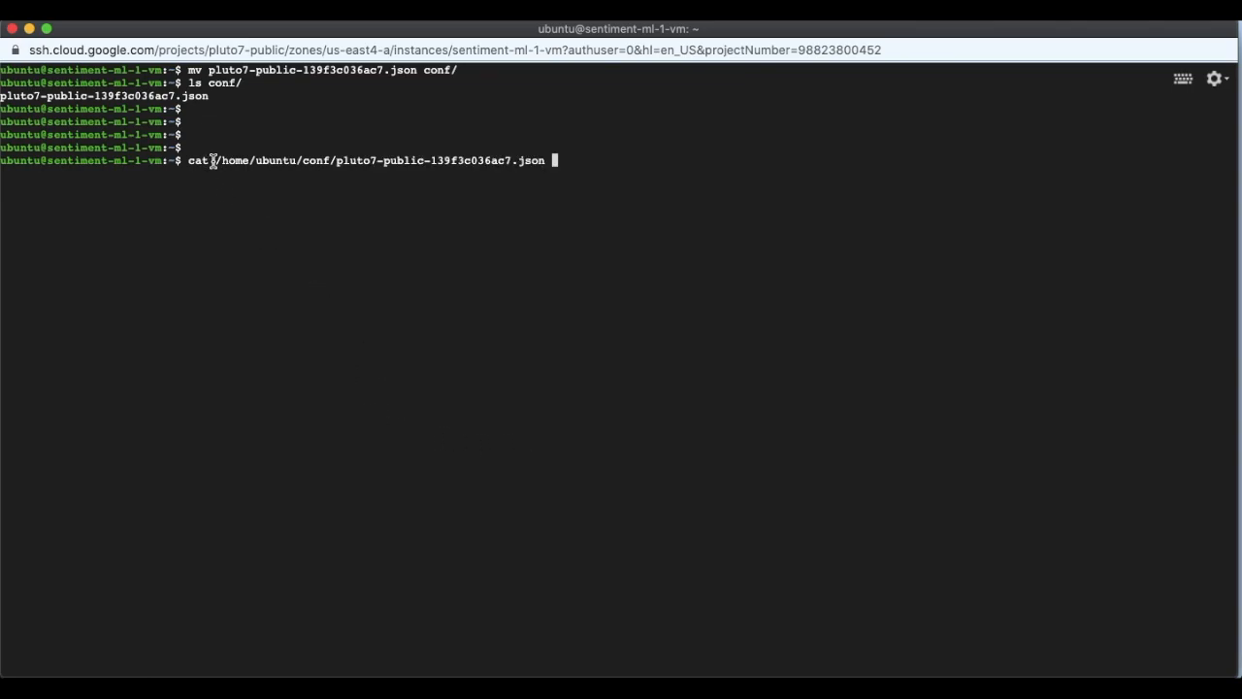
drag(217, 160, 546, 160)
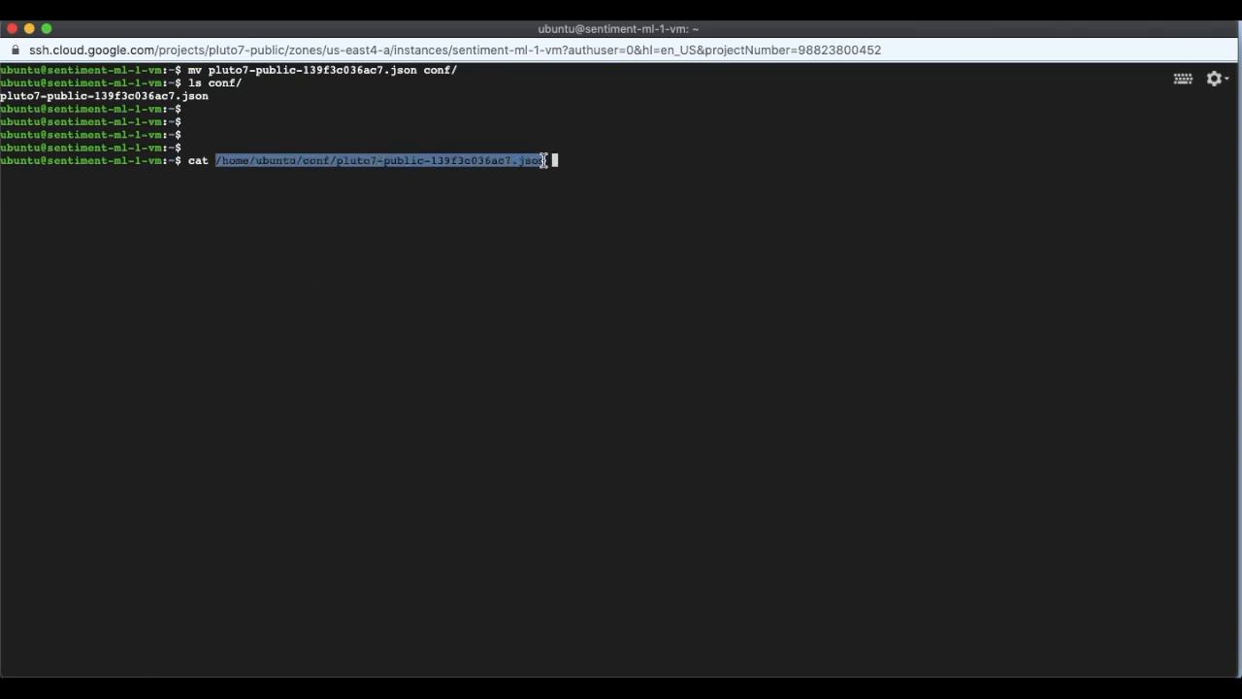
key(BackSpace)
text(s)
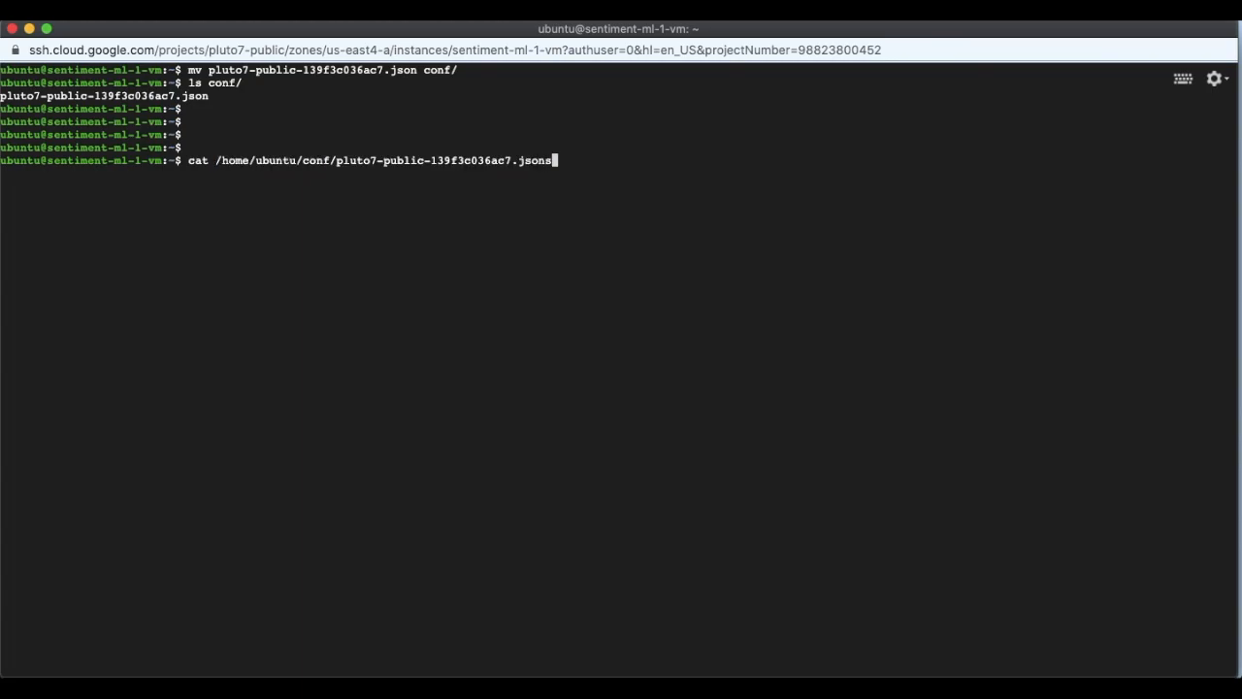
key(Return)
text(sudo nano /etc/environment)
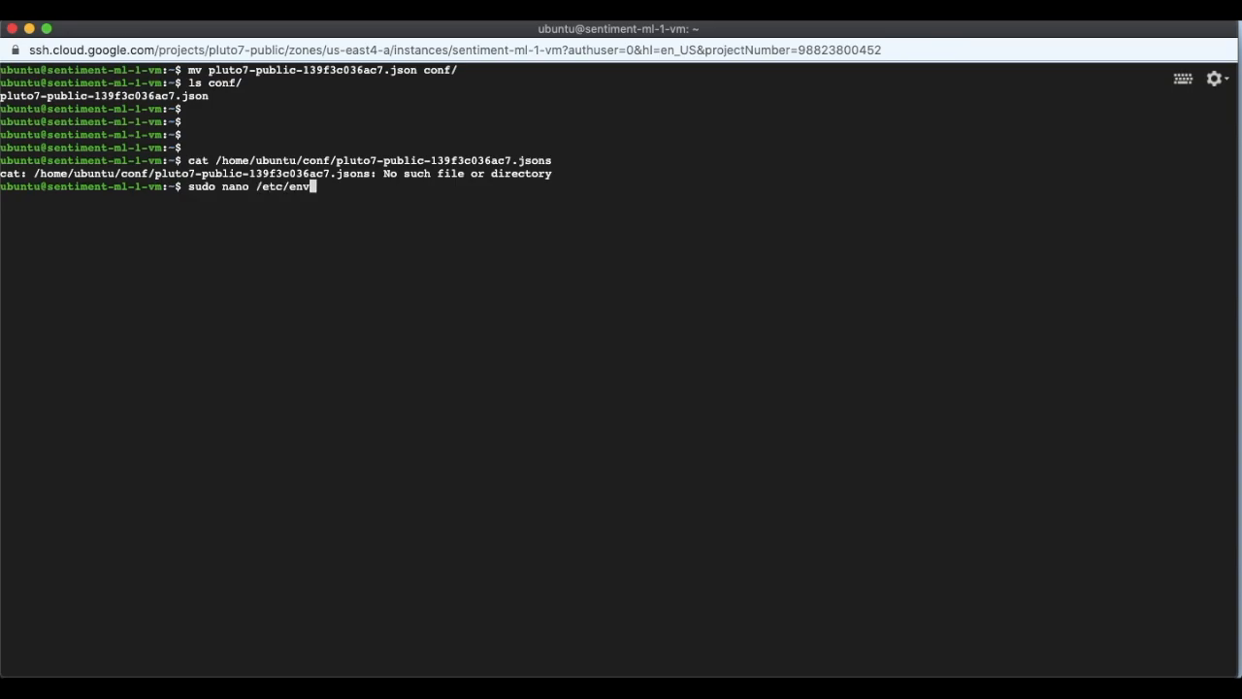
key(Return)
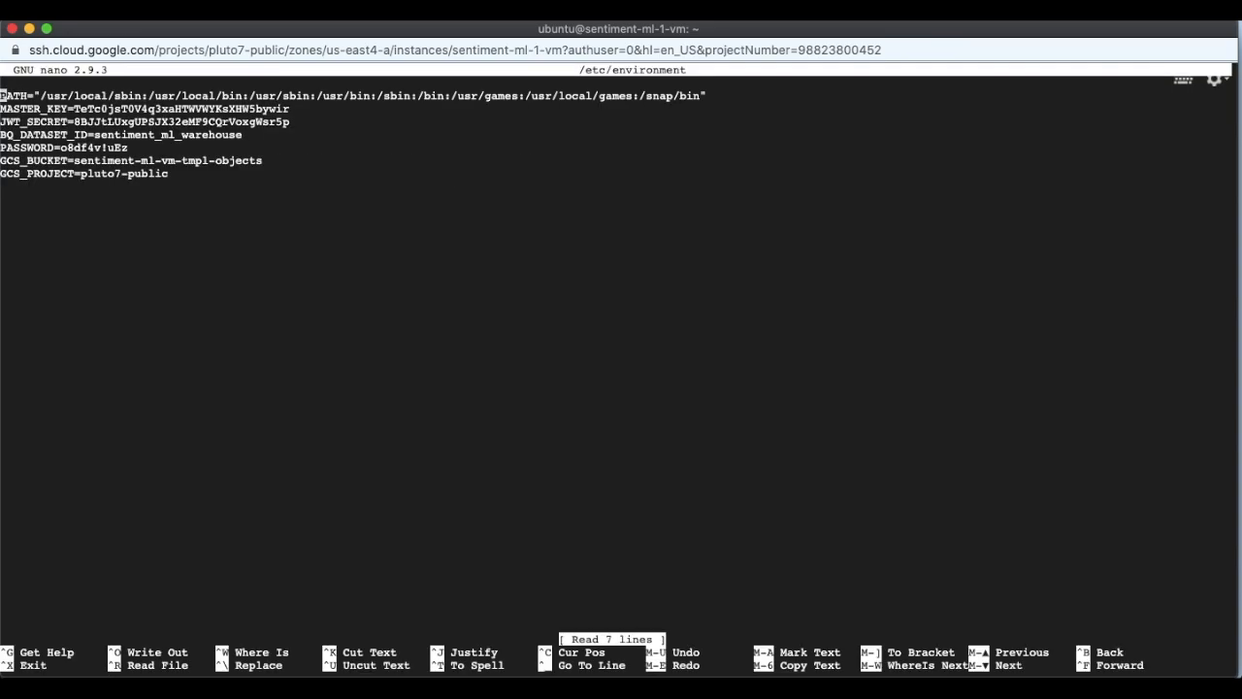
Add GOOGLE_APPLICATION_CREDENTIALS=/home/ubuntu/conf/pluto7-public-139f3c036ac7.json to /etc/environment and save.
key(Down)
key(Down)
key(Down)
key(Down)
key(Down)
key(Down)
key(Down)
key(Return)
text(GOOGLE_APPLICATOIN_)
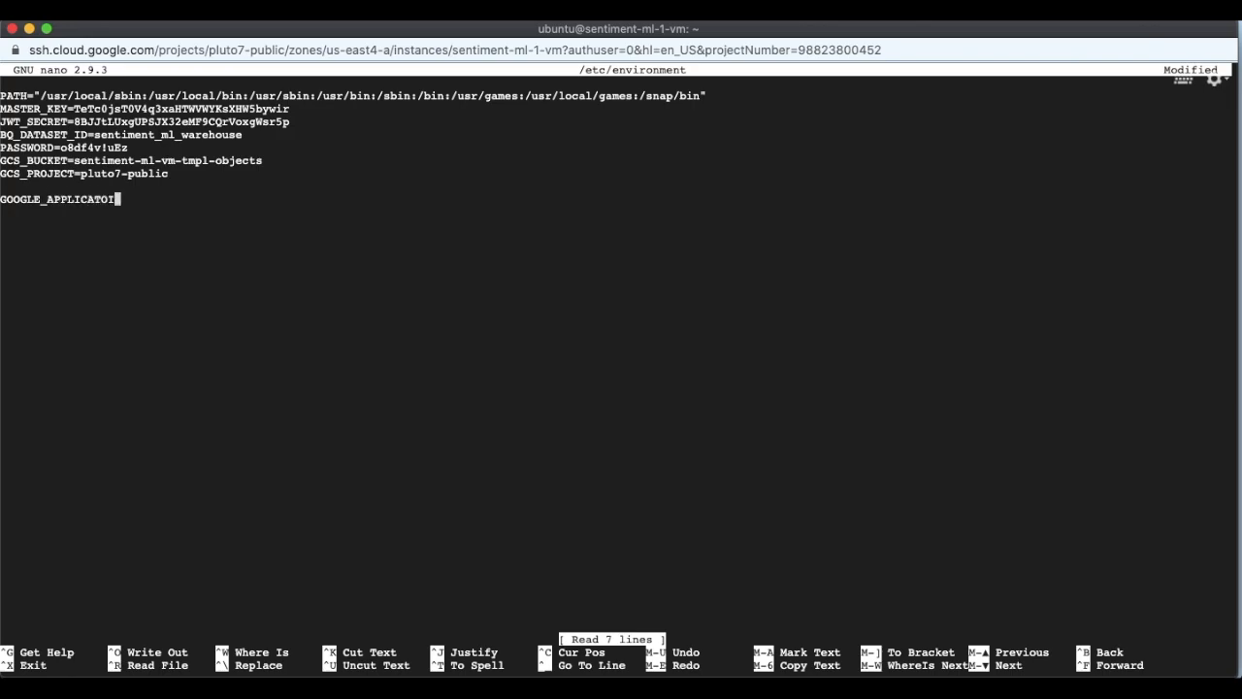
key(BackSpace)
key(BackSpace)
key(BackSpace)
key(BackSpace)
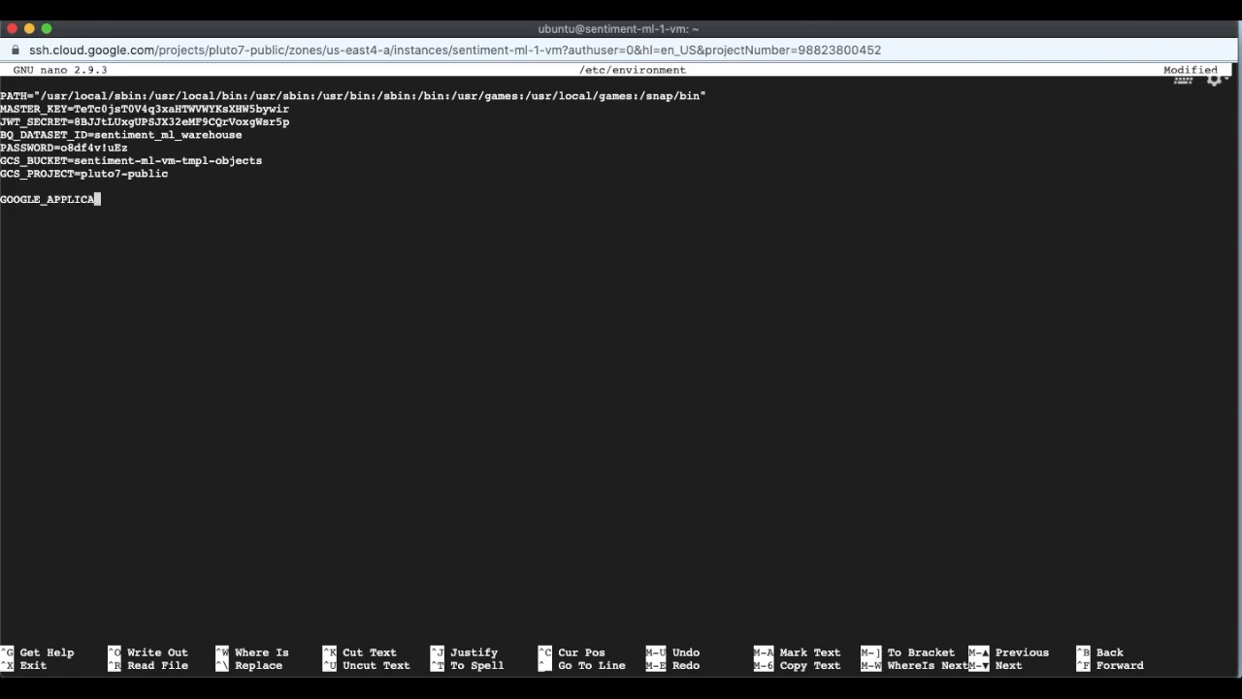
text(ION_CREDENTIALS=/home/ubuntu/conf/pluto7-public-139f3c036ac7.json)
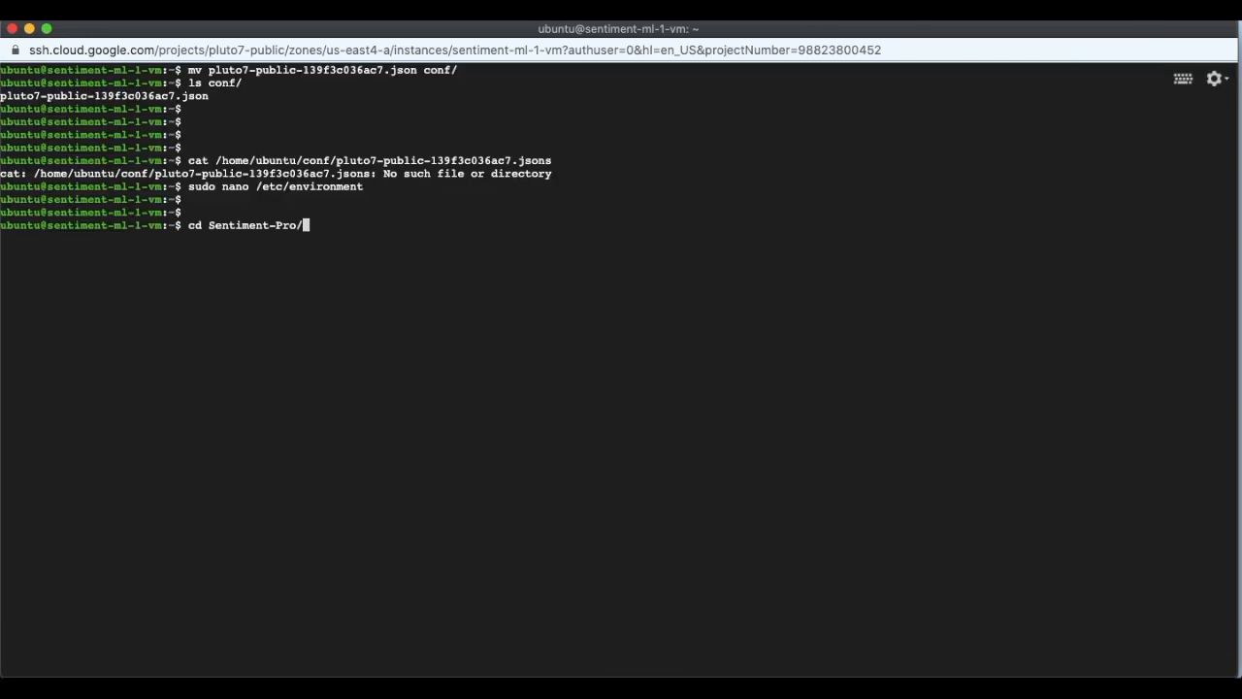
key(Tab)
key(Return)
Run ./reload.sh in the Sentiment-Pro folder to activate the service account credentials.
text(ls)
key(Return)
text(./reaload.sh)
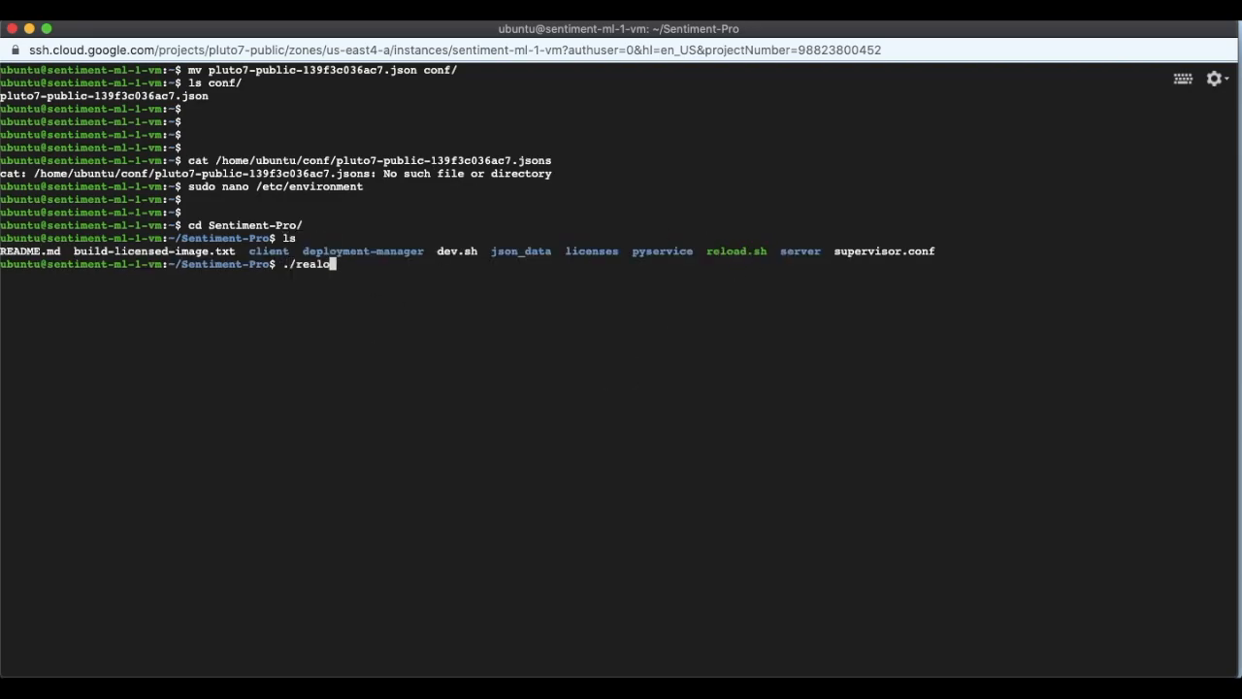
key(Return)
text(./r)
key(Tab)
key(Return)
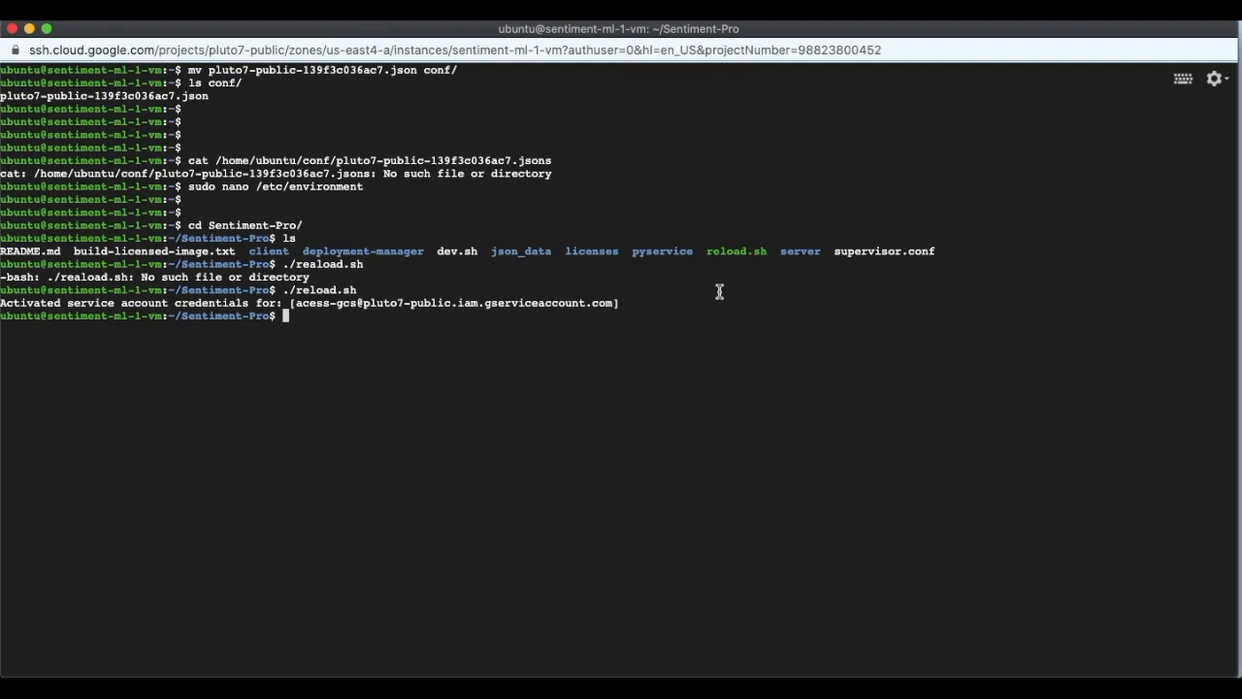
key(ctrl+Up)
Open the app at the VM's external IP and log in with the user id and password.
click(558, 404)
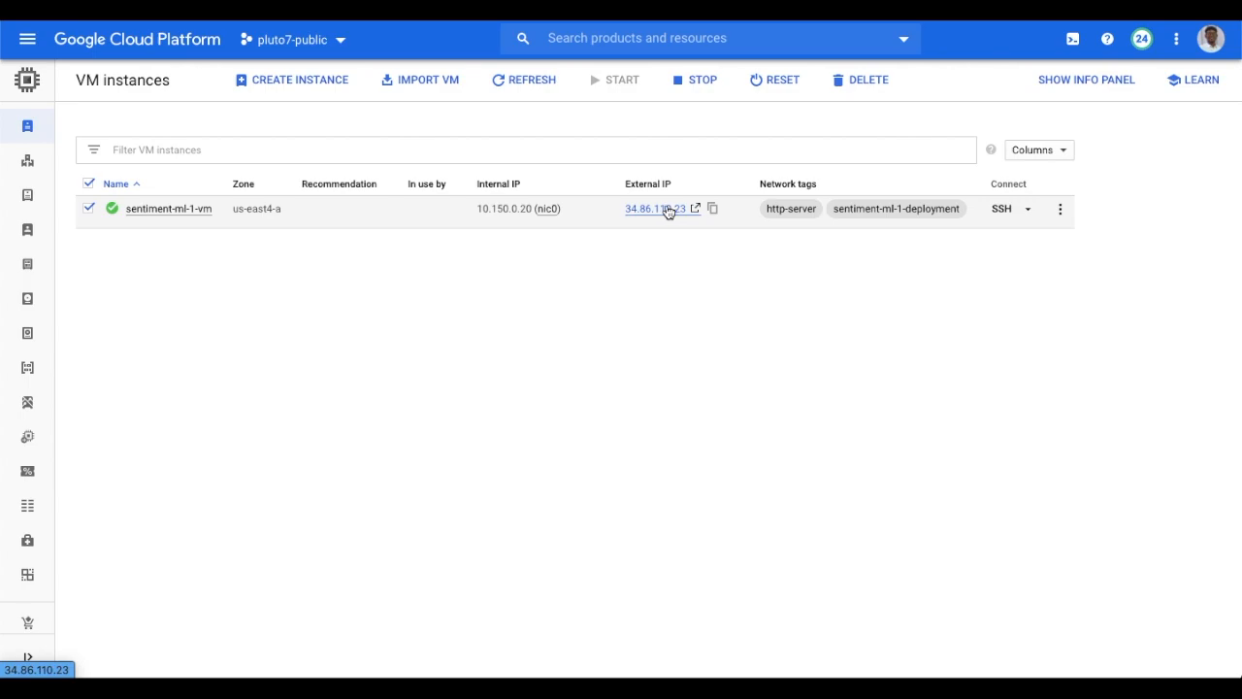
click(660, 208)
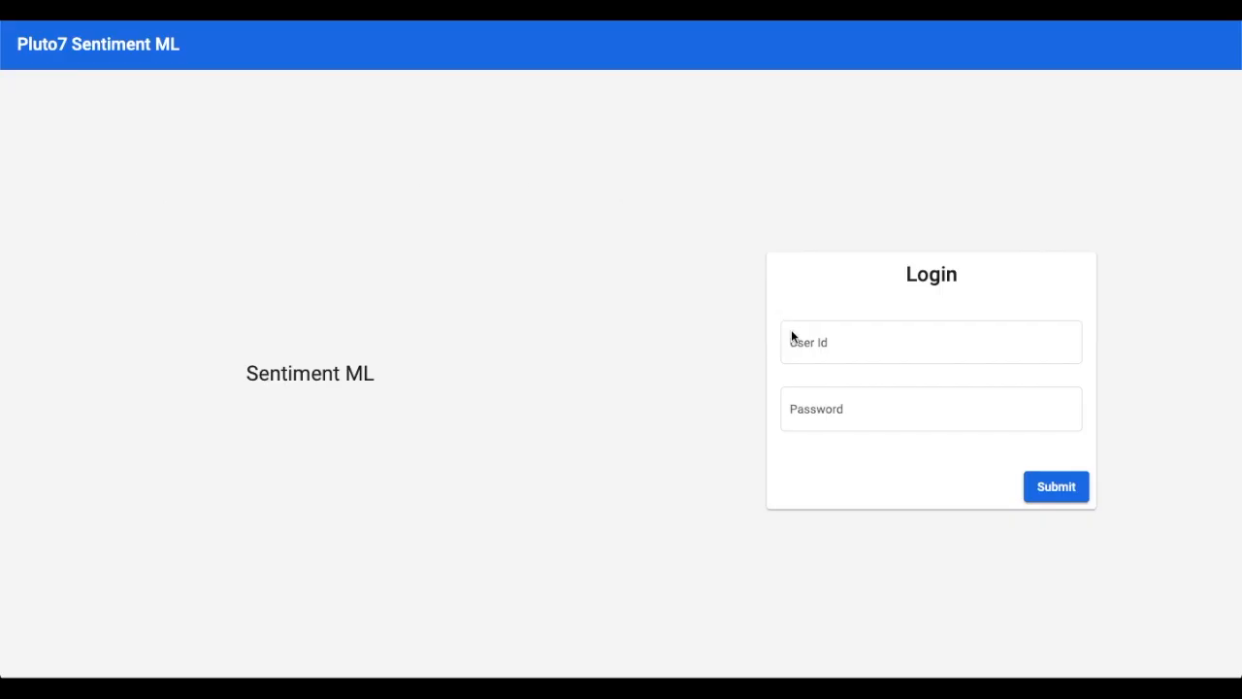
click(792, 335)
text(admin)
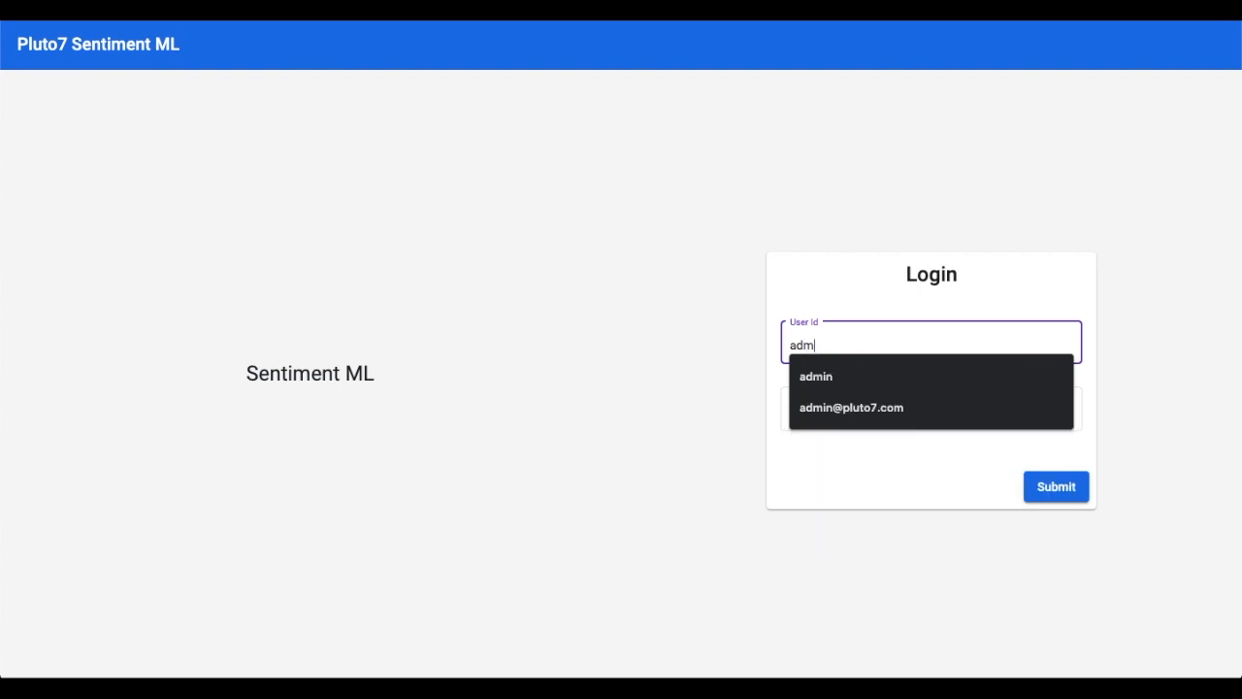
key(Tab)
text(admin12345)
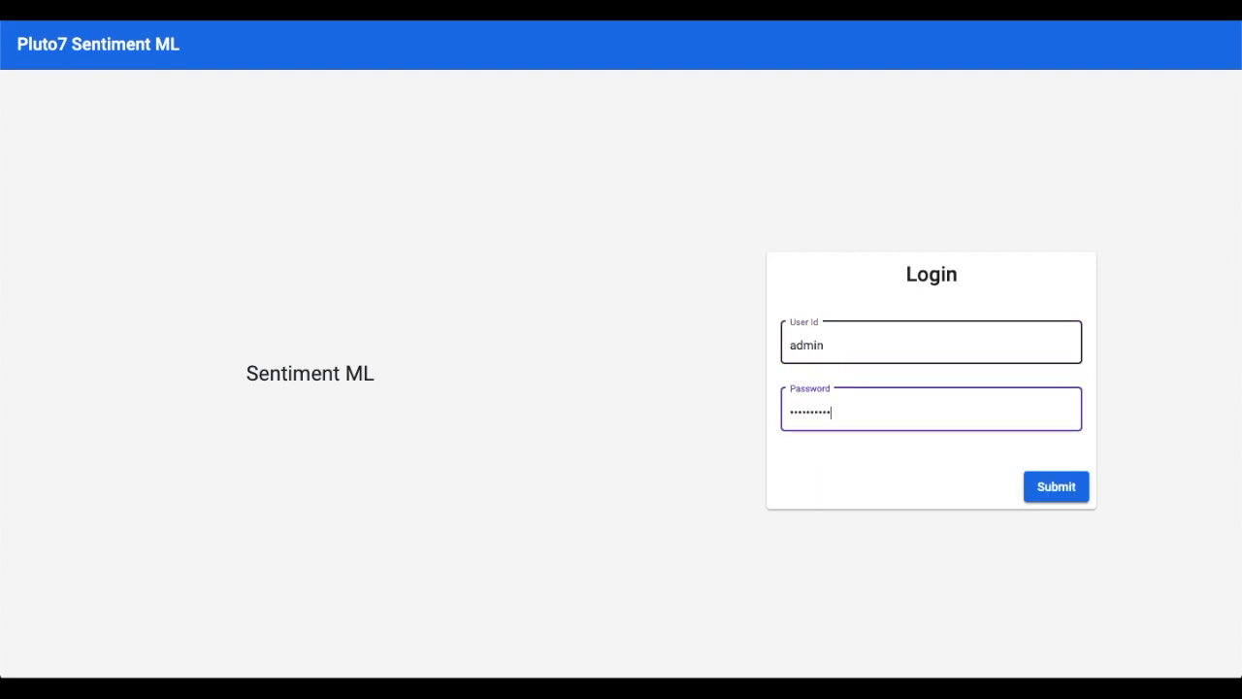
click(1053, 486)
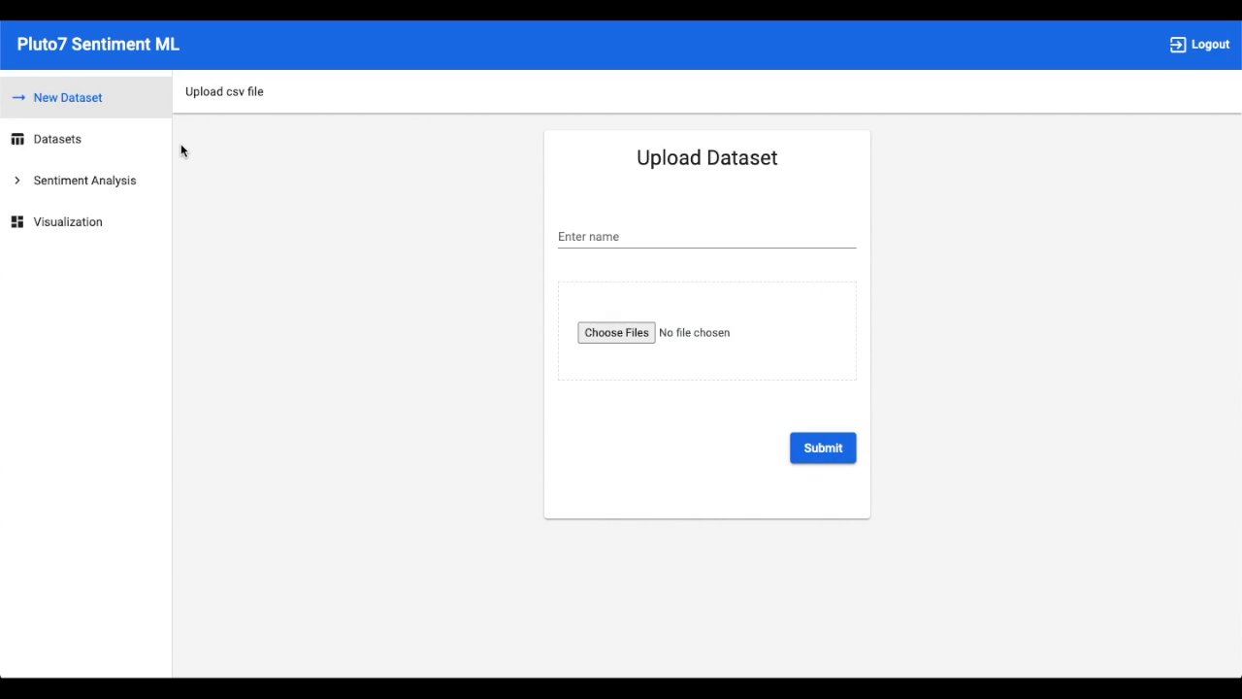
Name the new dataset 'product data'.
click(718, 239)
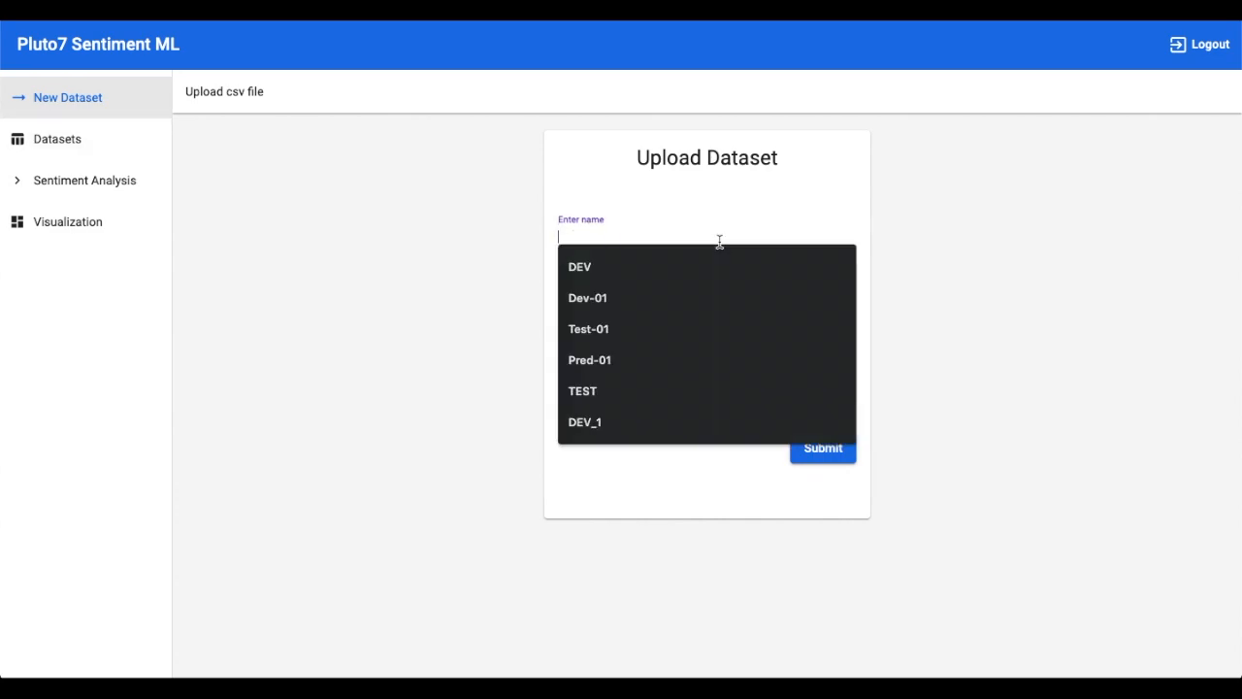
text(DEv)
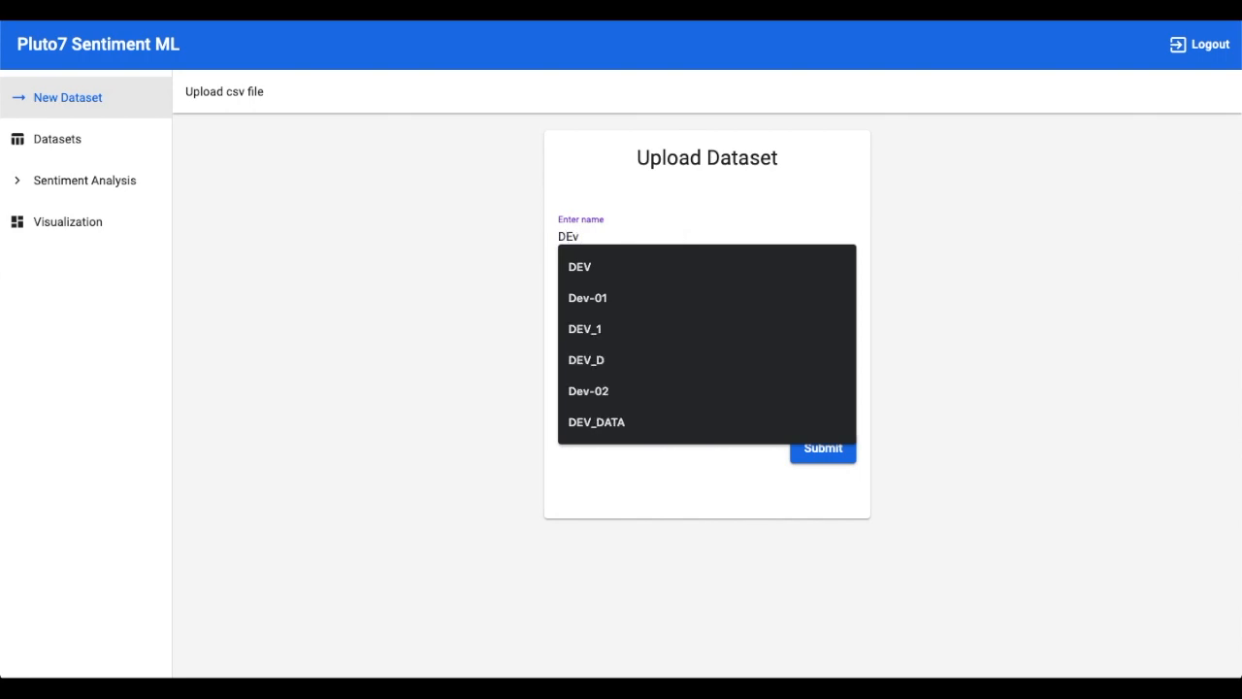
key(BackSpace)
key(BackSpace)
key(BackSpace)
text(sentiment)
key(BackSpace)
key(BackSpace)
key(BackSpace)
key(BackSpace)
key(BackSpace)
key(BackSpace)
key(BackSpace)
key(BackSpace)
key(BackSpace)
text(pr)
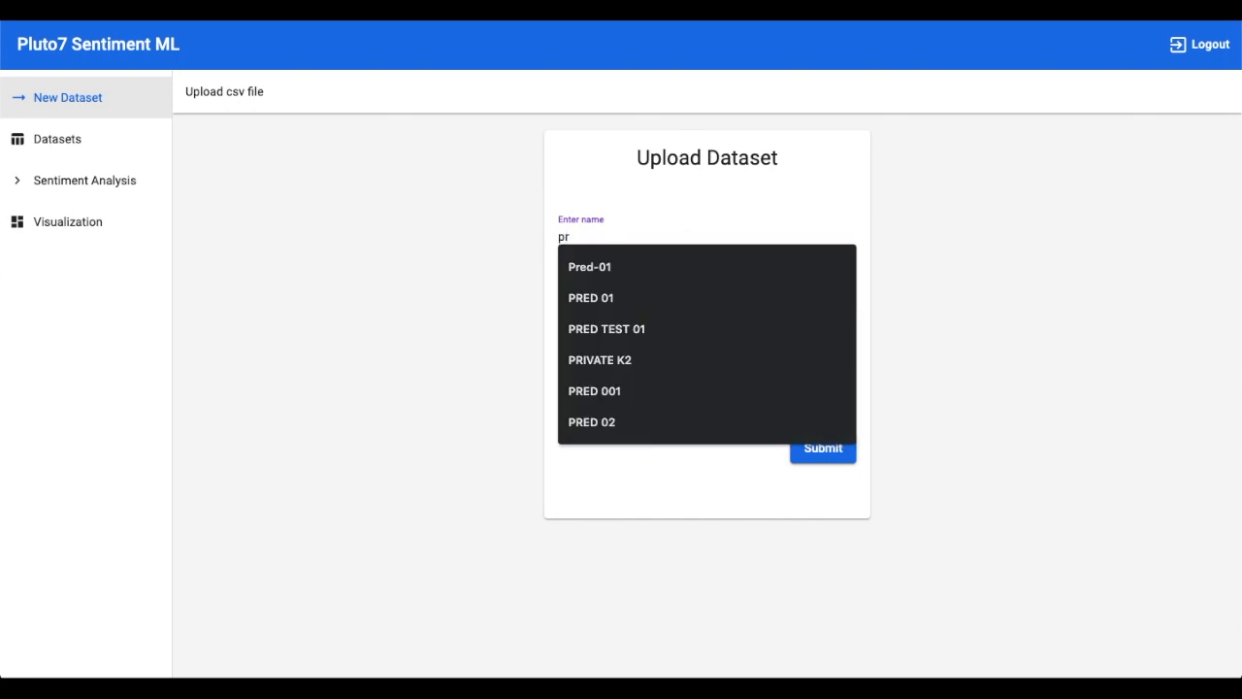
text(oductd)
key(BackSpace)
text(data)
key(Tab)
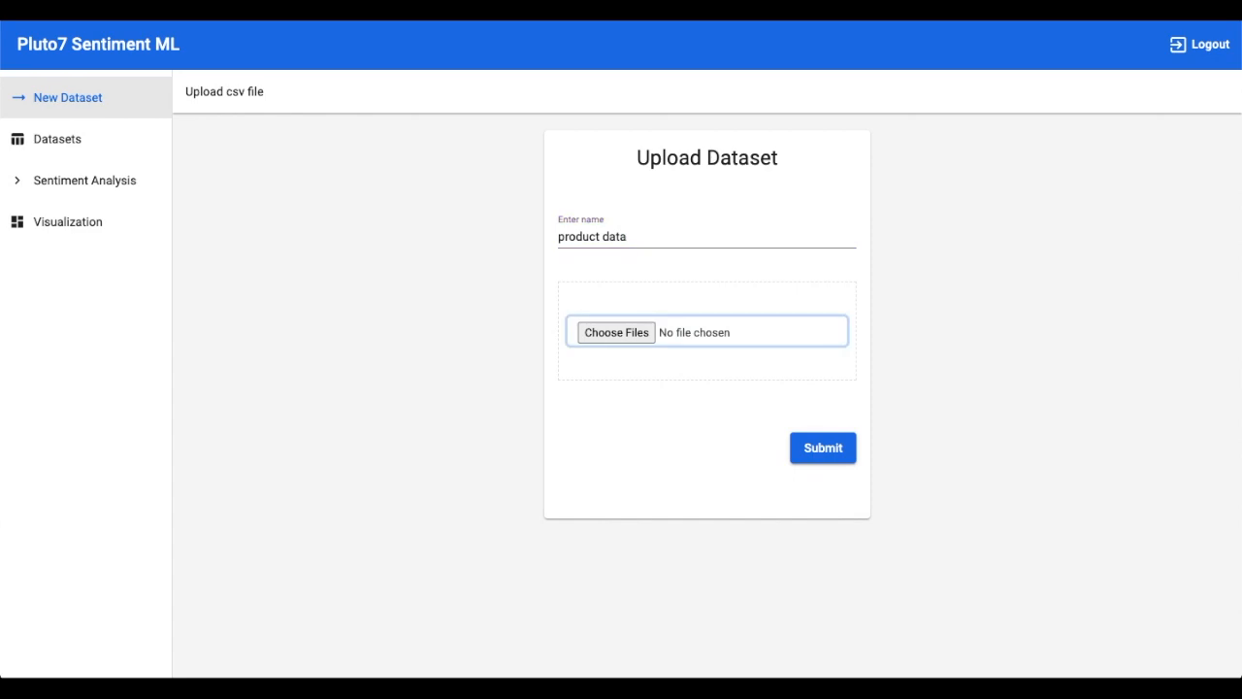
Attach testdata.csv as the dataset file and submit the upload.
click(647, 333)
click(508, 247)
text(testdata)
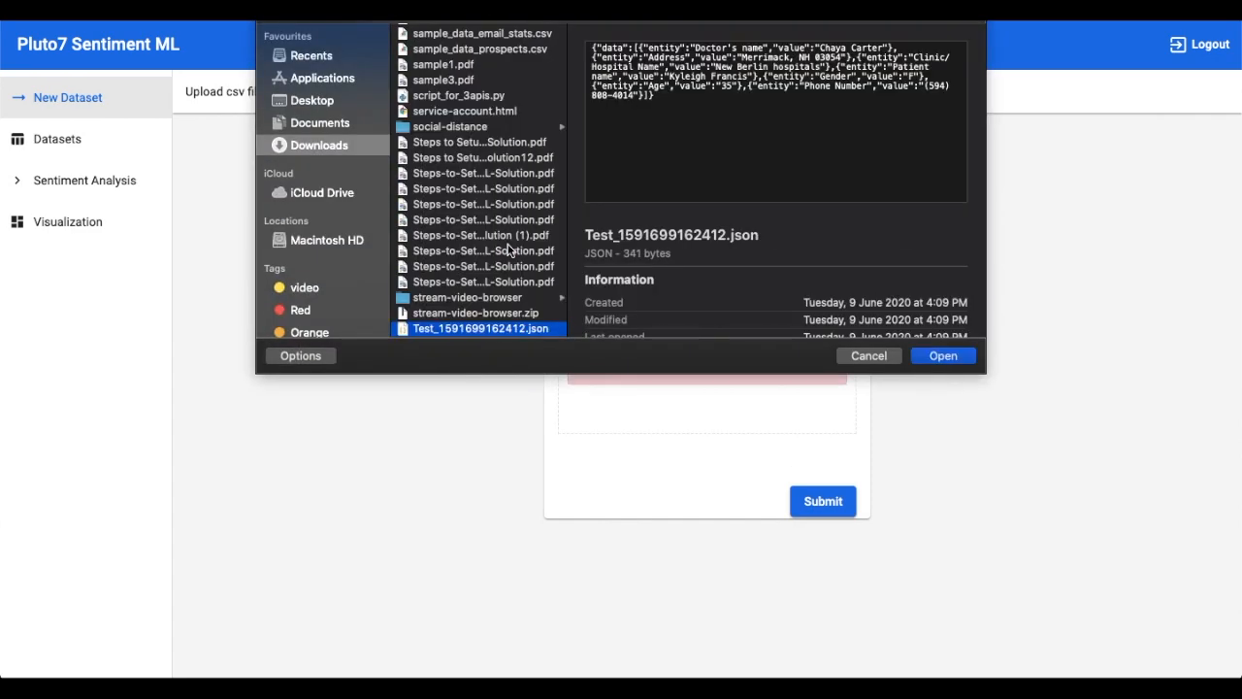
key(Return)
click(828, 449)
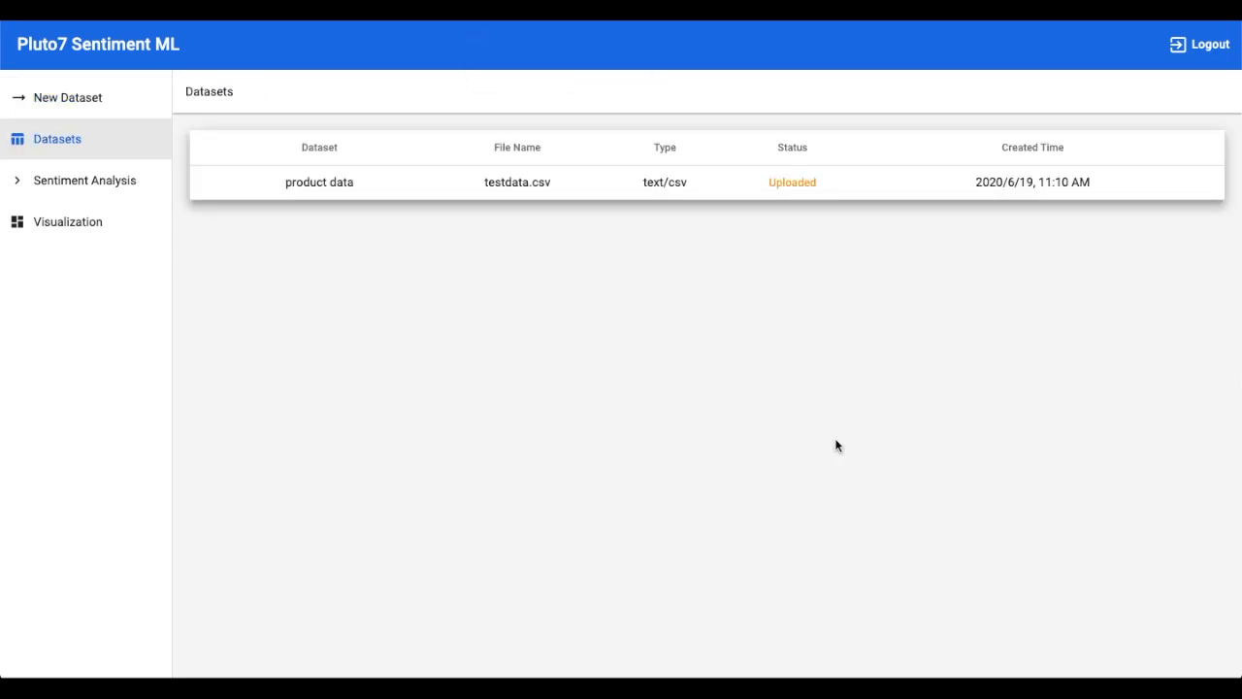
Open the product data dataset and review its columns.
click(307, 184)
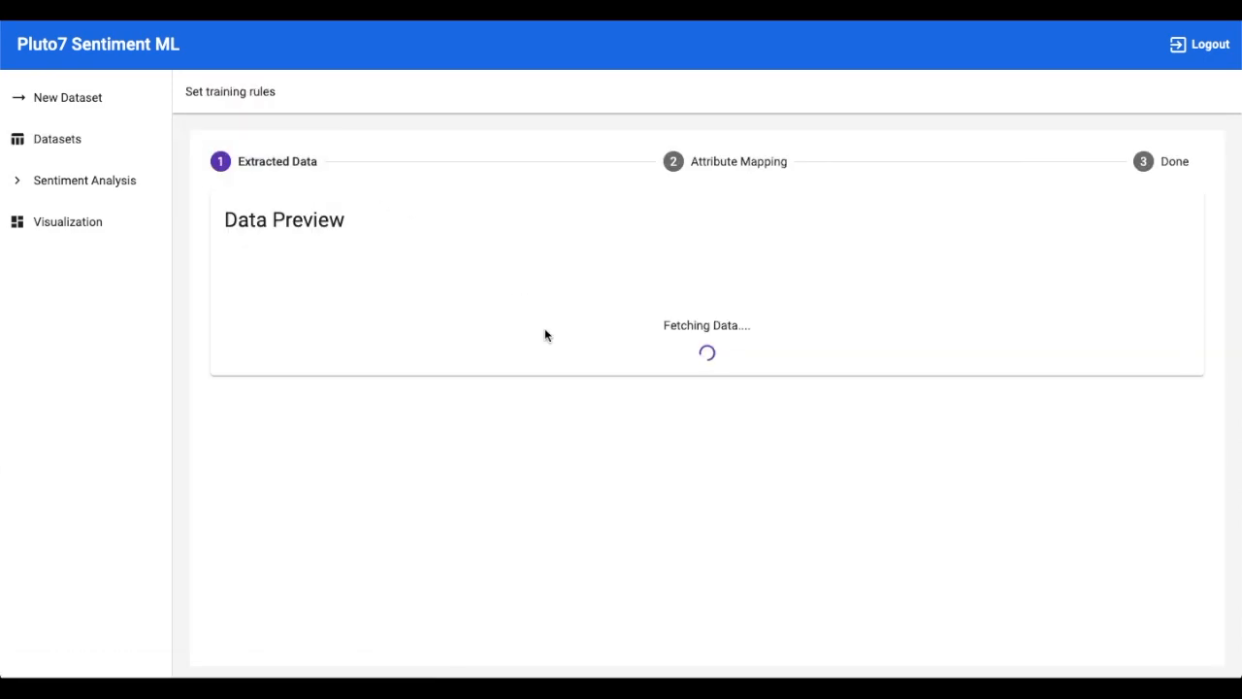
scroll(588, 479, down, 2)
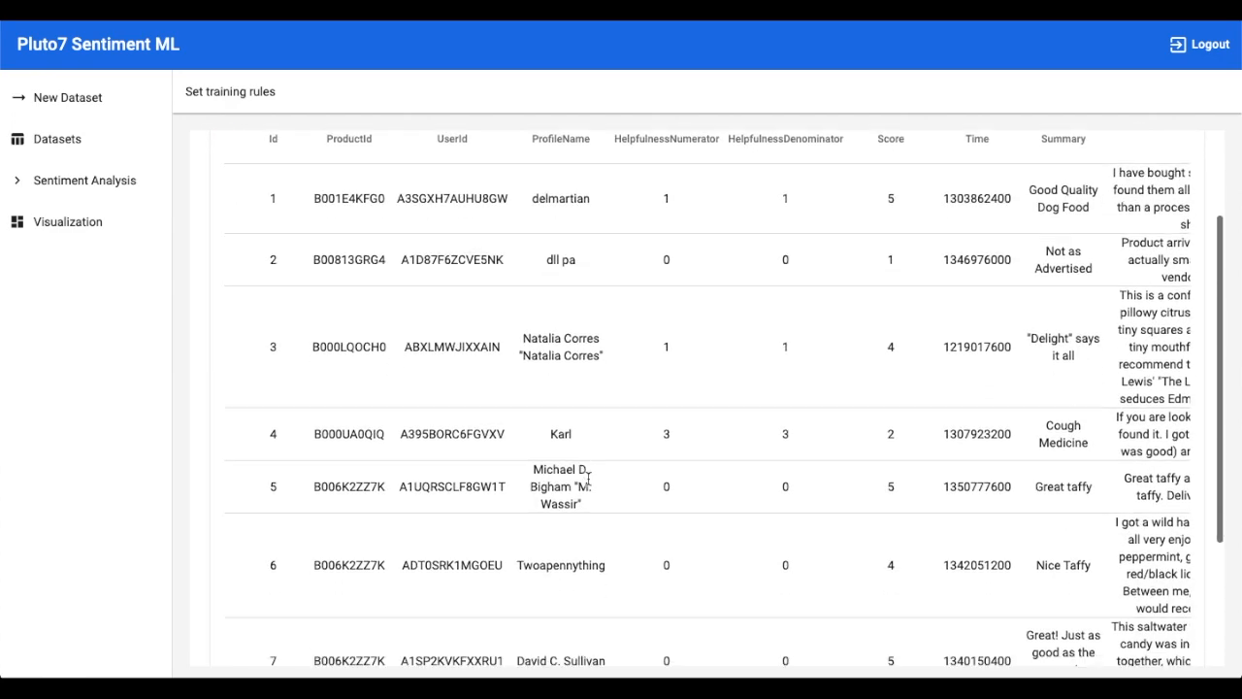
scroll(588, 479, down, 2)
scroll(588, 481, up, 4)
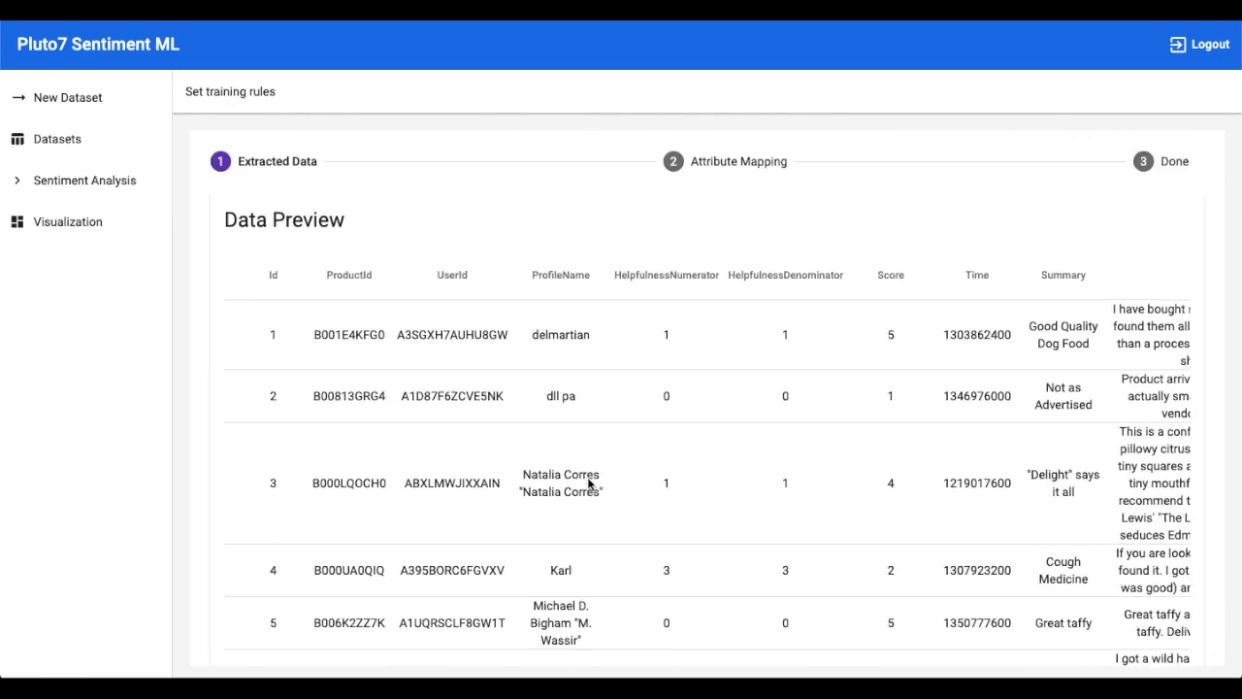
scroll(665, 488, right, 5)
Map Score to rating and Text to feedback, then submit the column mapping.
click(749, 168)
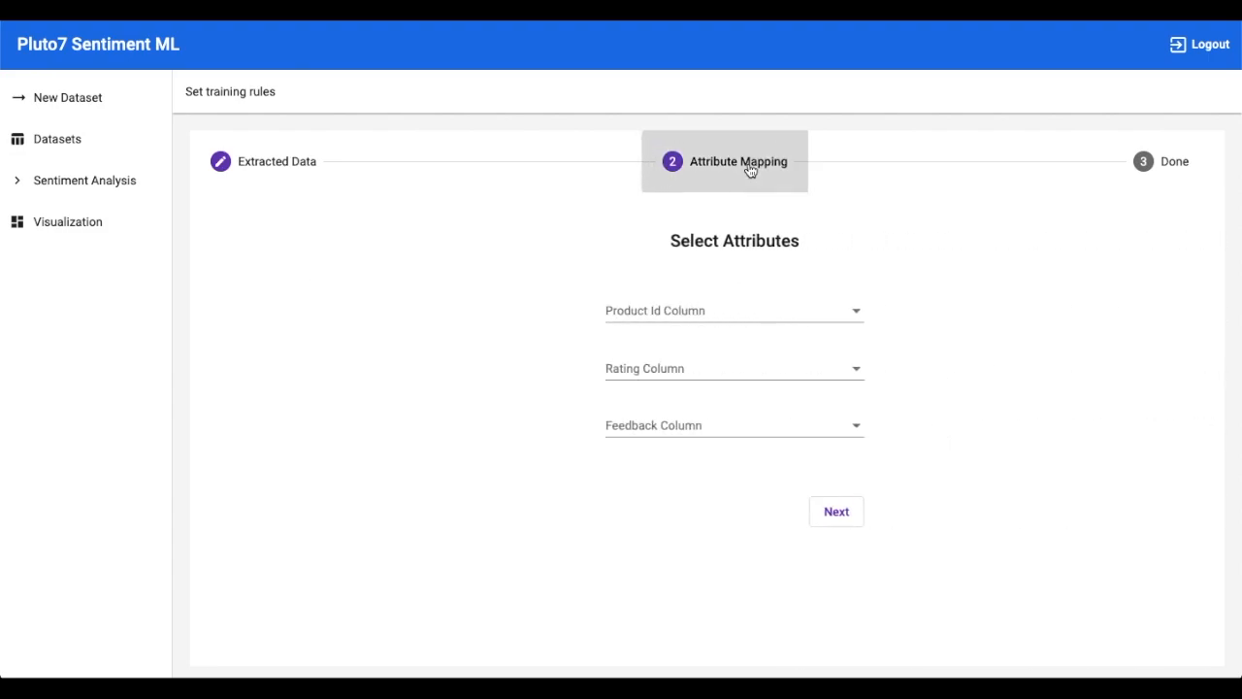
click(673, 369)
click(631, 467)
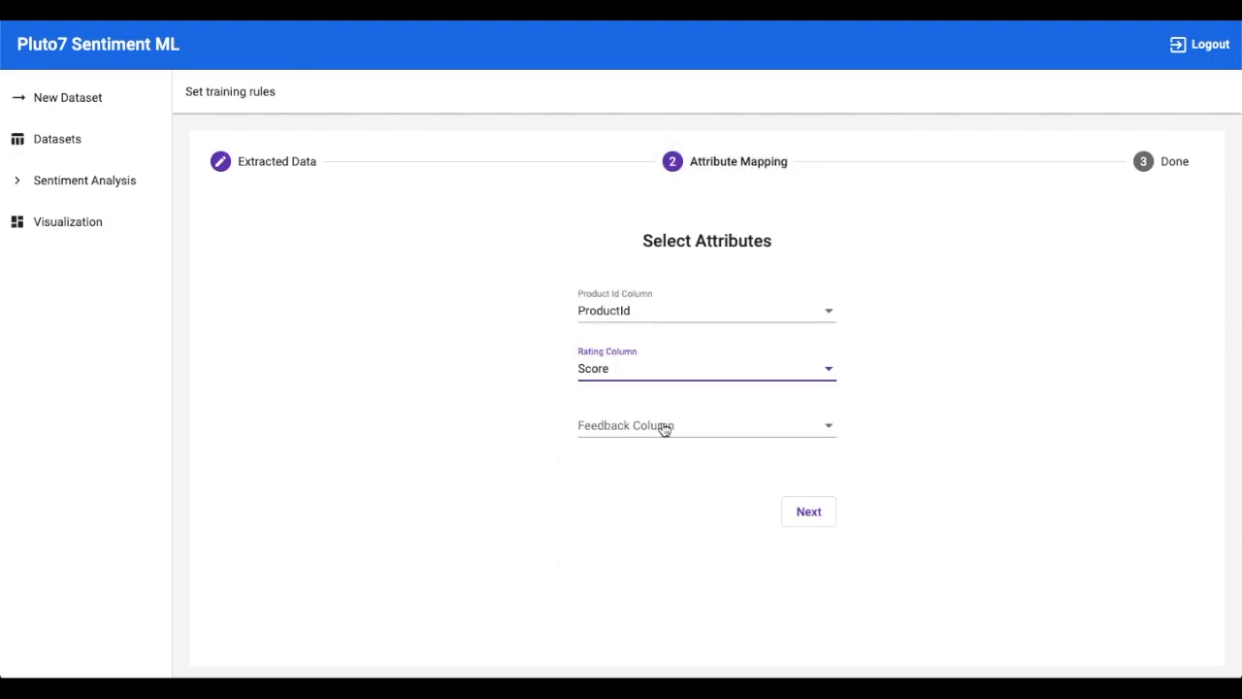
click(663, 429)
click(627, 609)
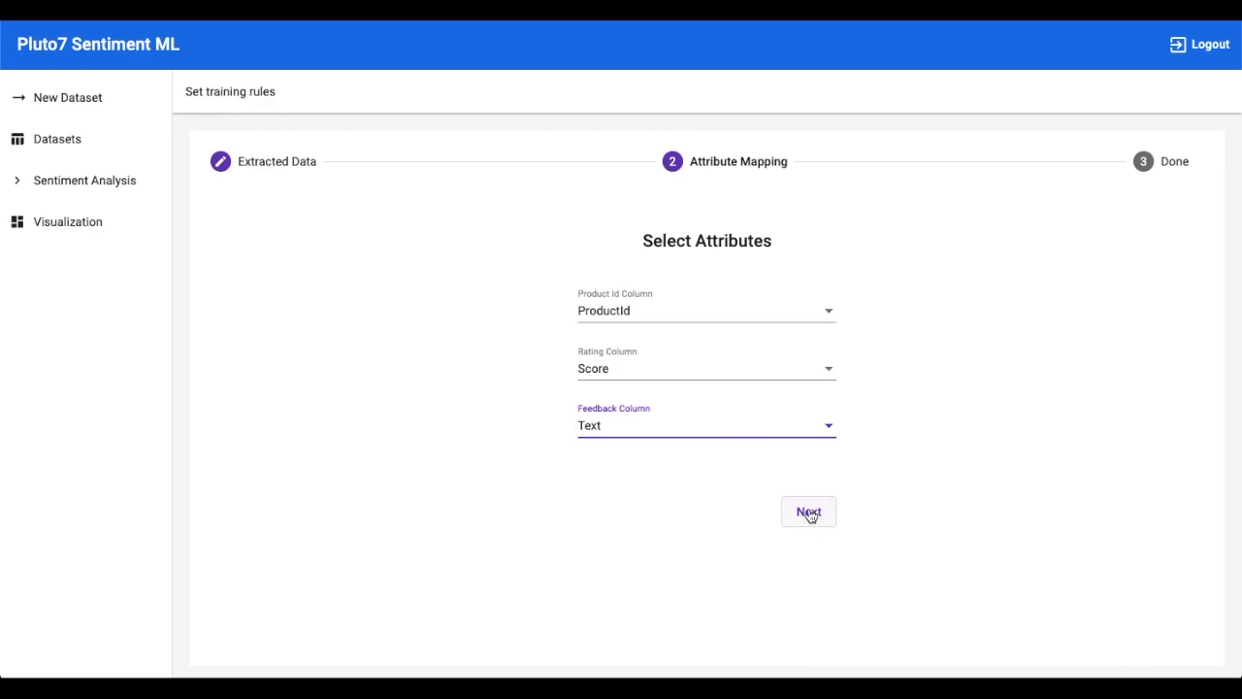
click(809, 513)
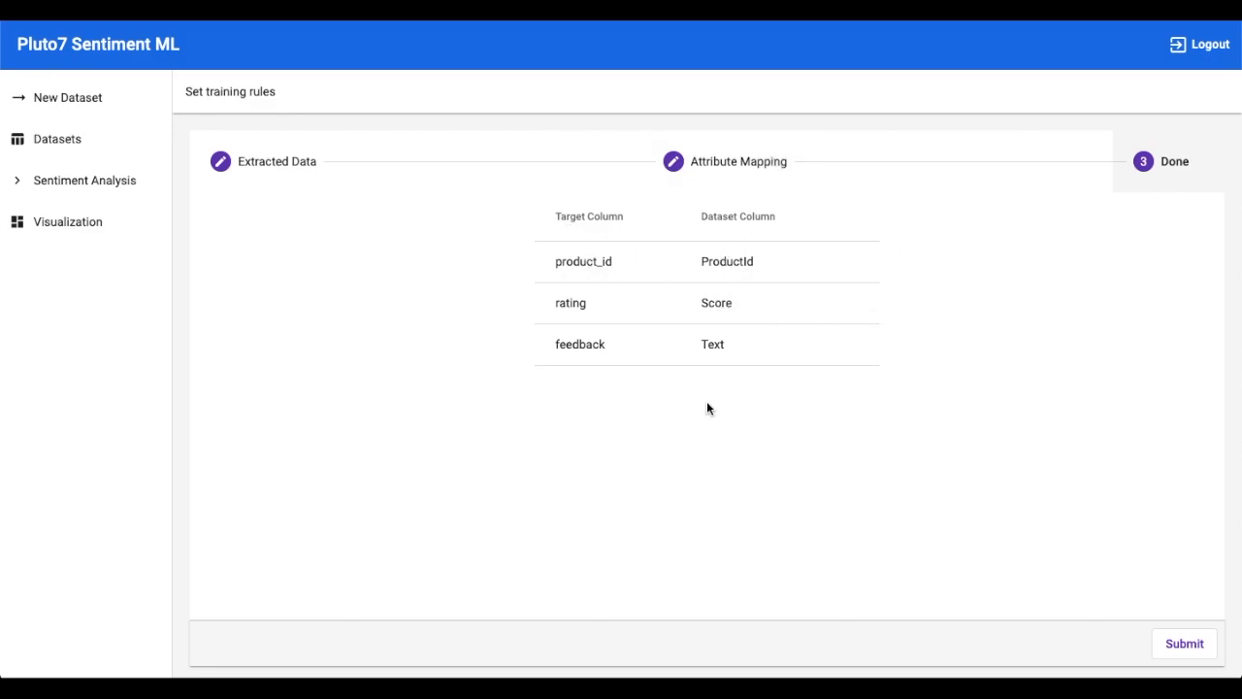
click(1176, 644)
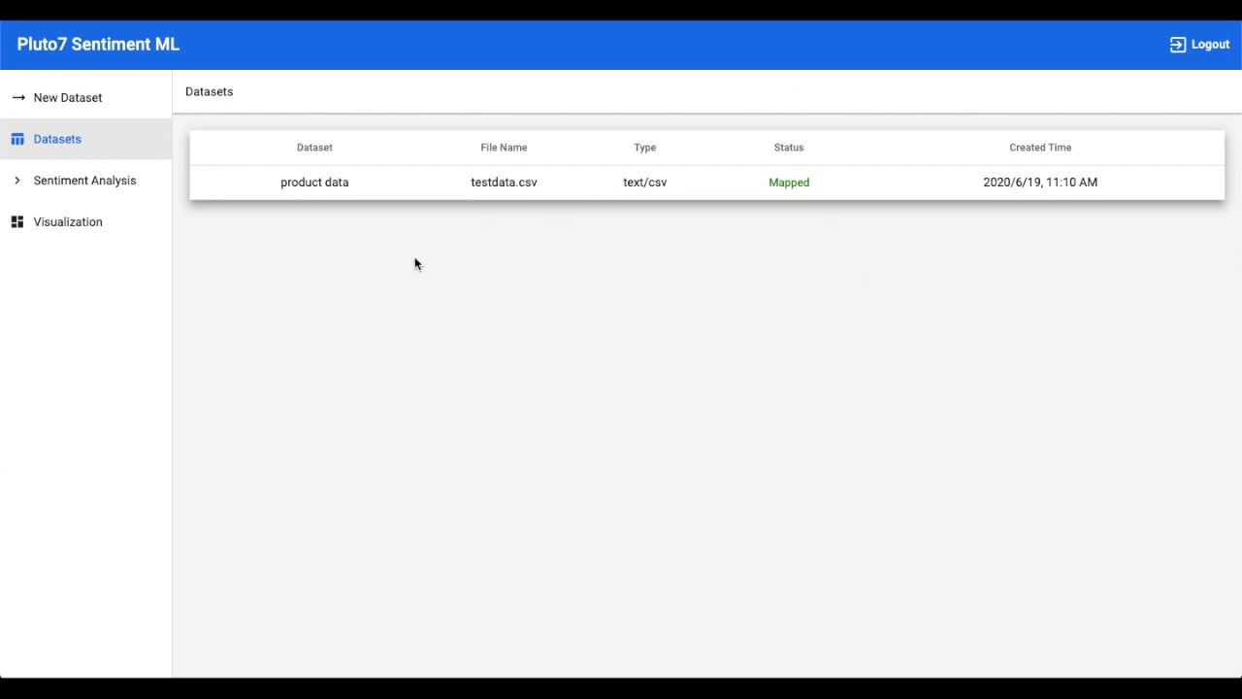
click(124, 182)
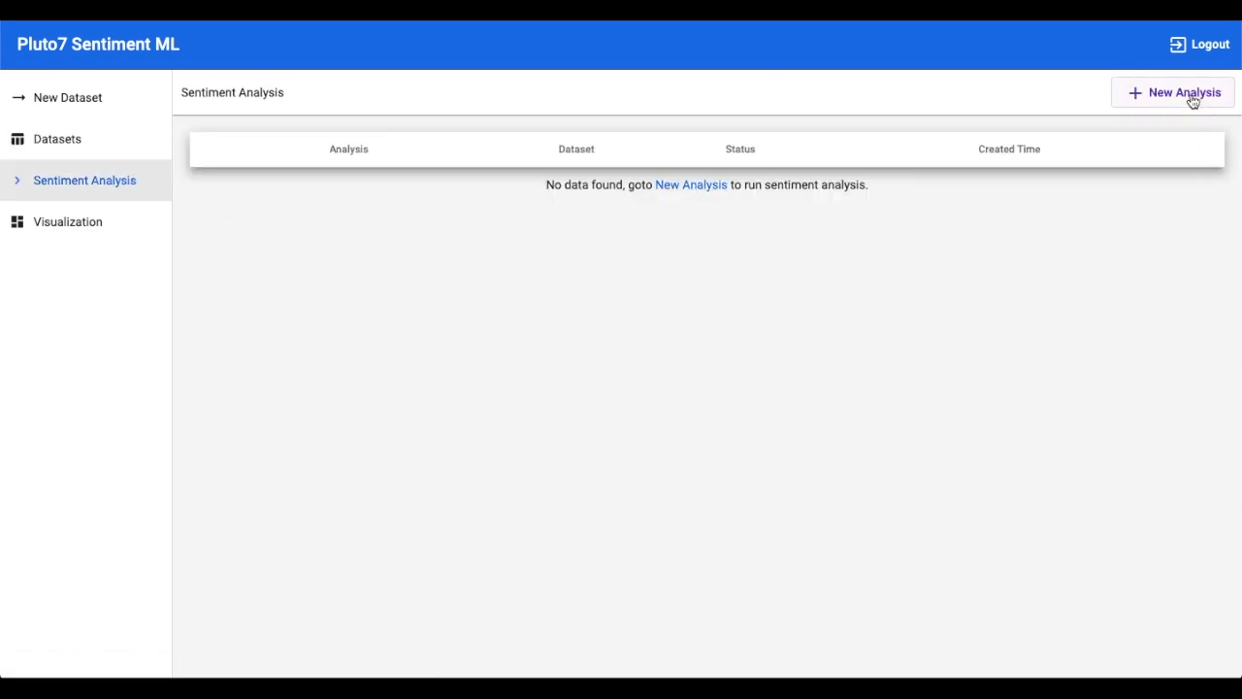
Create and submit a new sentiment analysis named 'product analysis' on the product data dataset.
click(1193, 101)
click(711, 223)
text(product a)
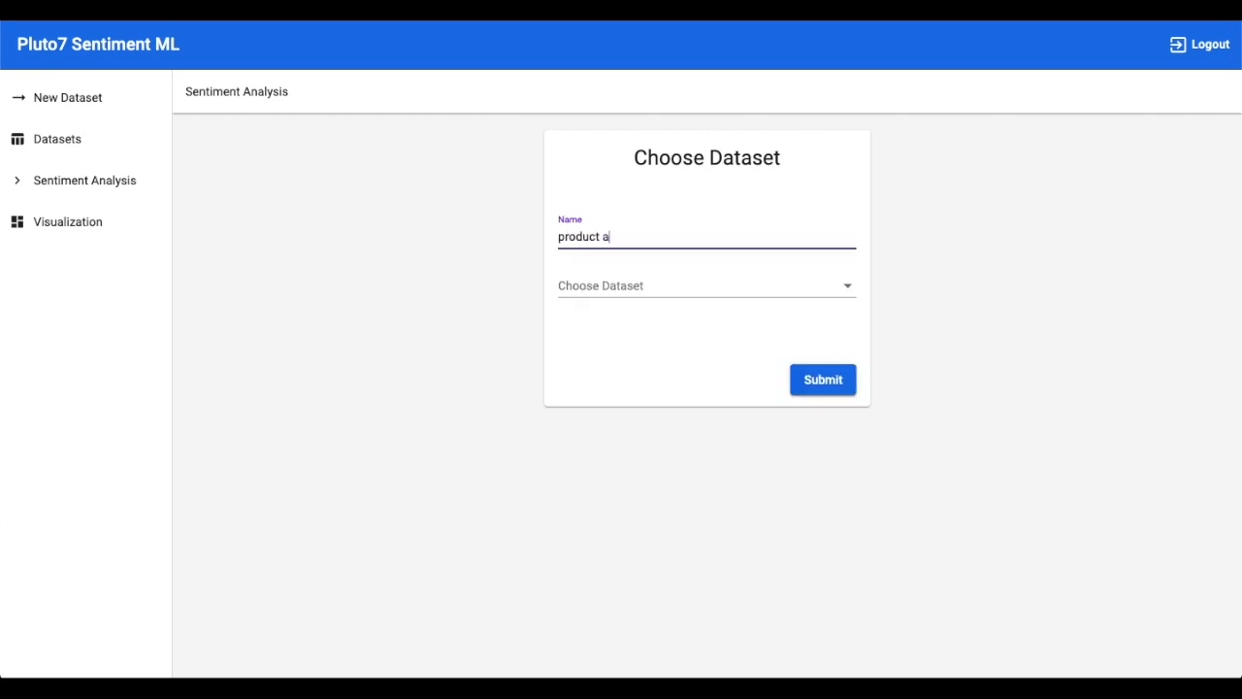
text(nalysis)
click(627, 288)
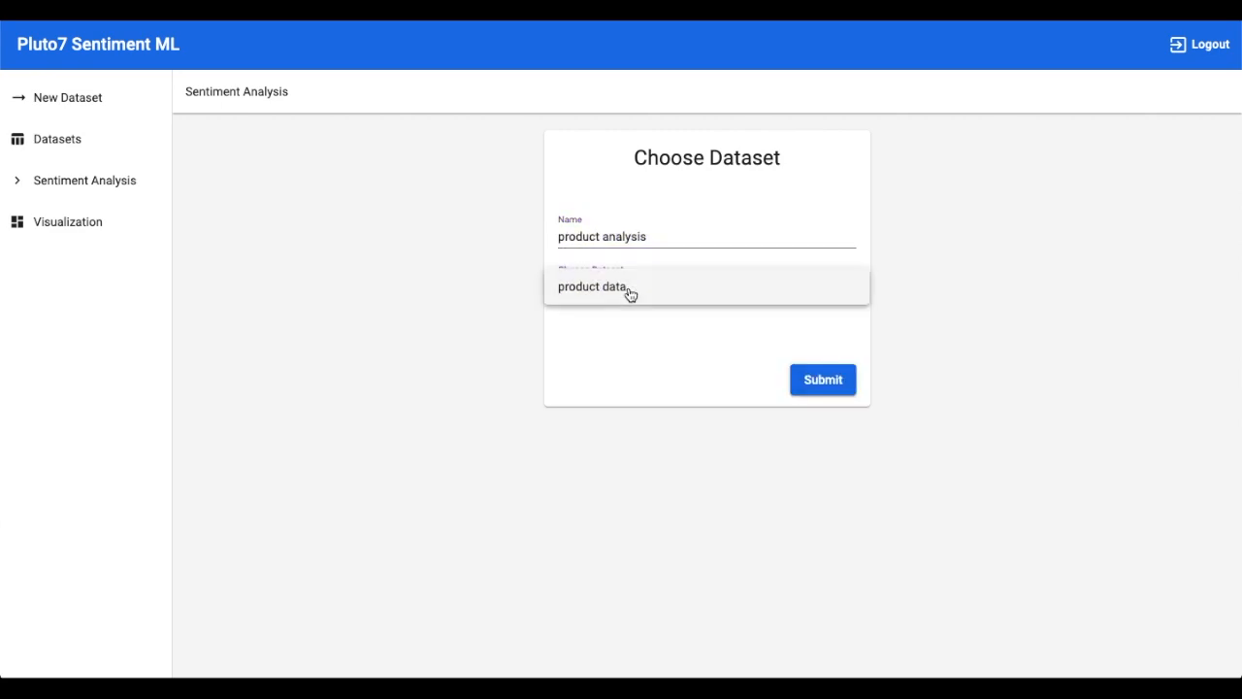
click(630, 288)
click(823, 381)
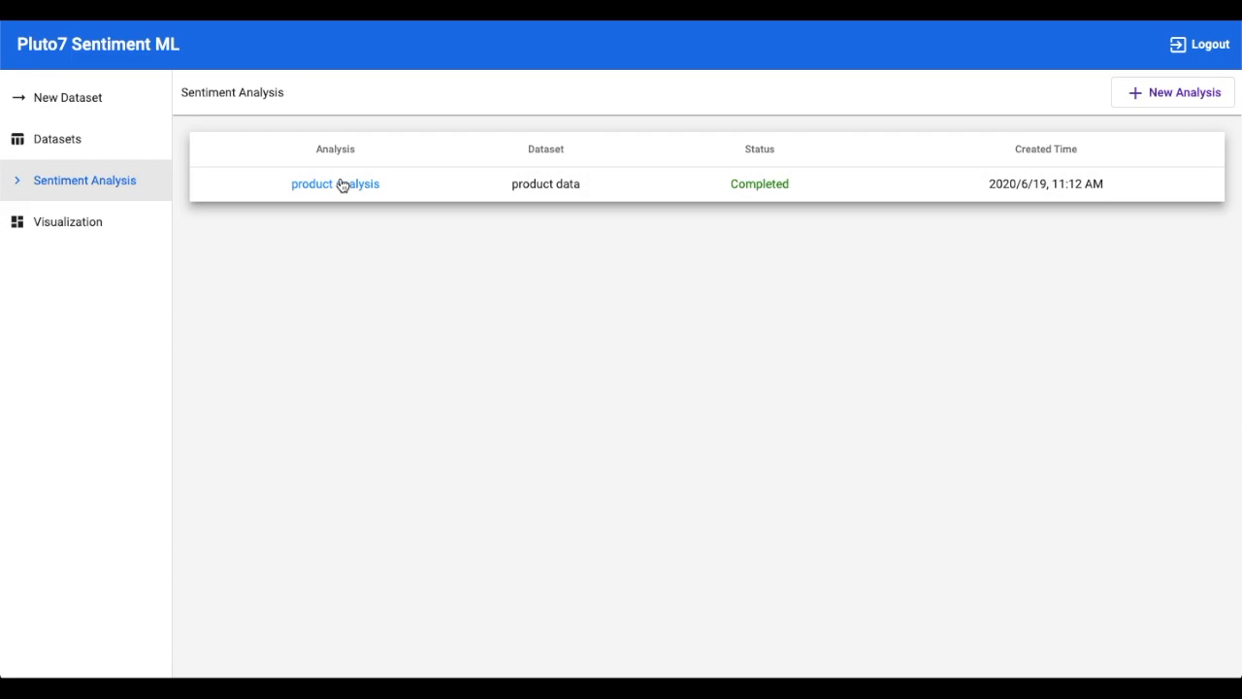
Open the product analysis Prediction Result table of per-product polarity, scores and review statements.
click(342, 184)
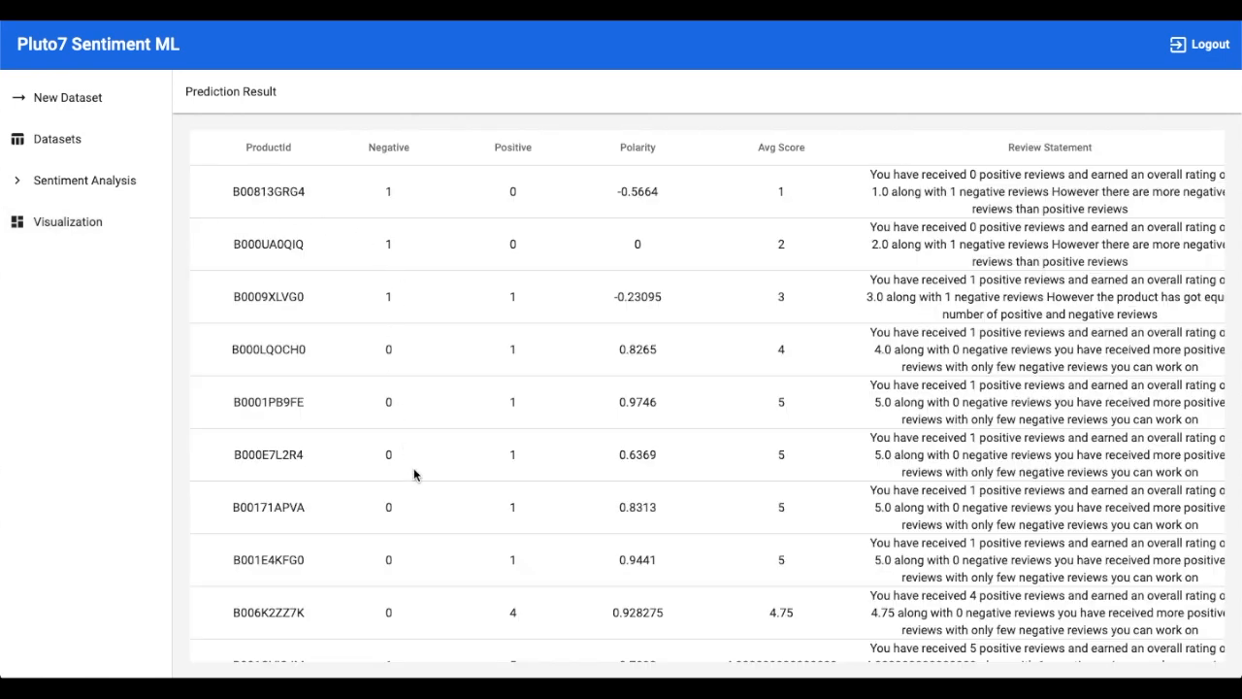
scroll(414, 469, right, 3)
scroll(413, 473, left, 3)
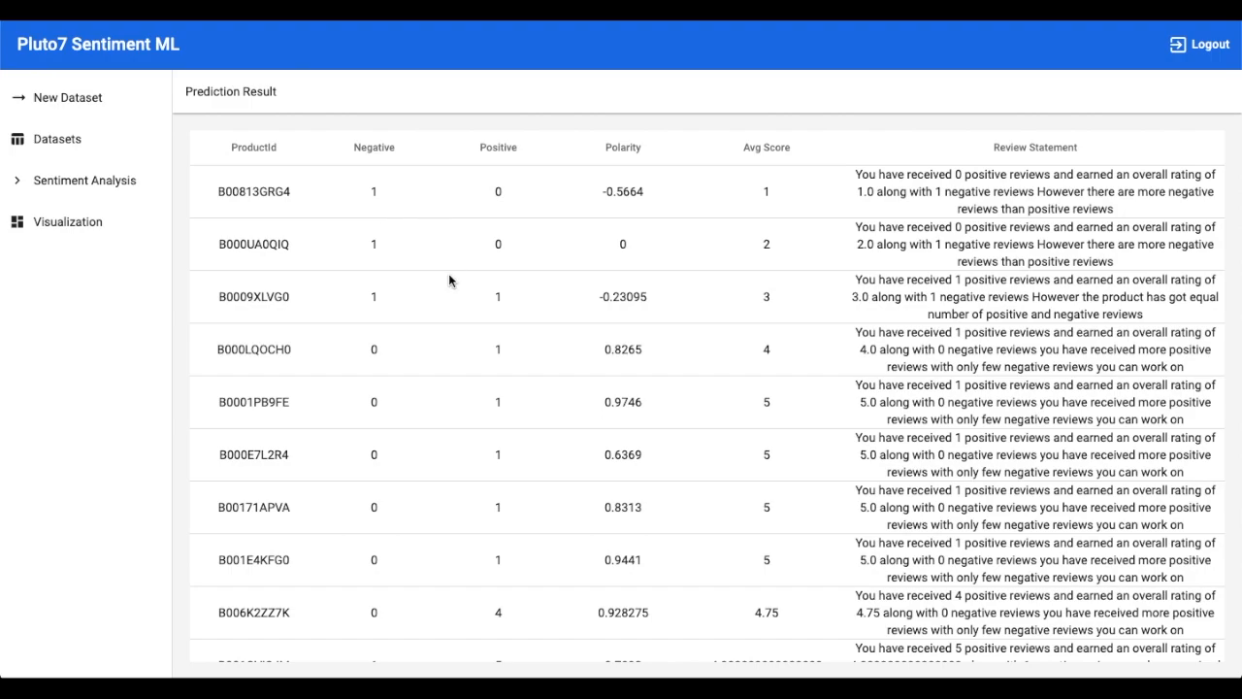
scroll(451, 367, down, 2)
scroll(451, 366, up, 2)
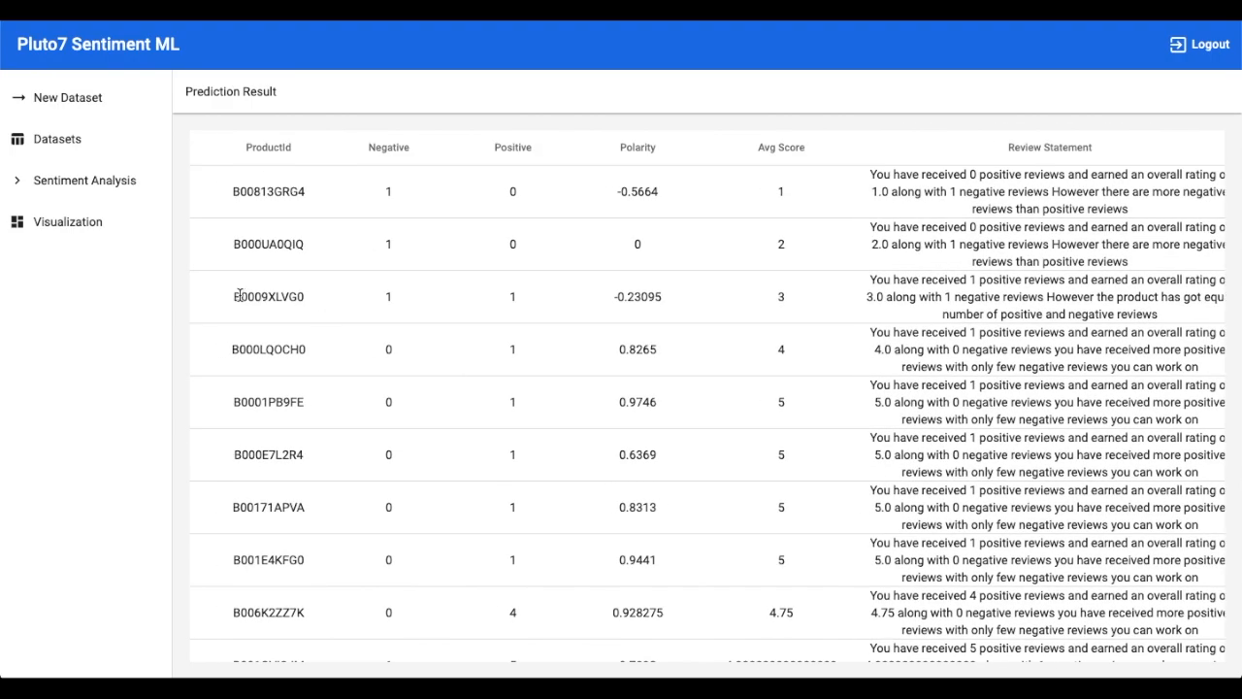
Display the Visualization chart with negative, positive, polarity and avg_score bars for each product.
click(107, 222)
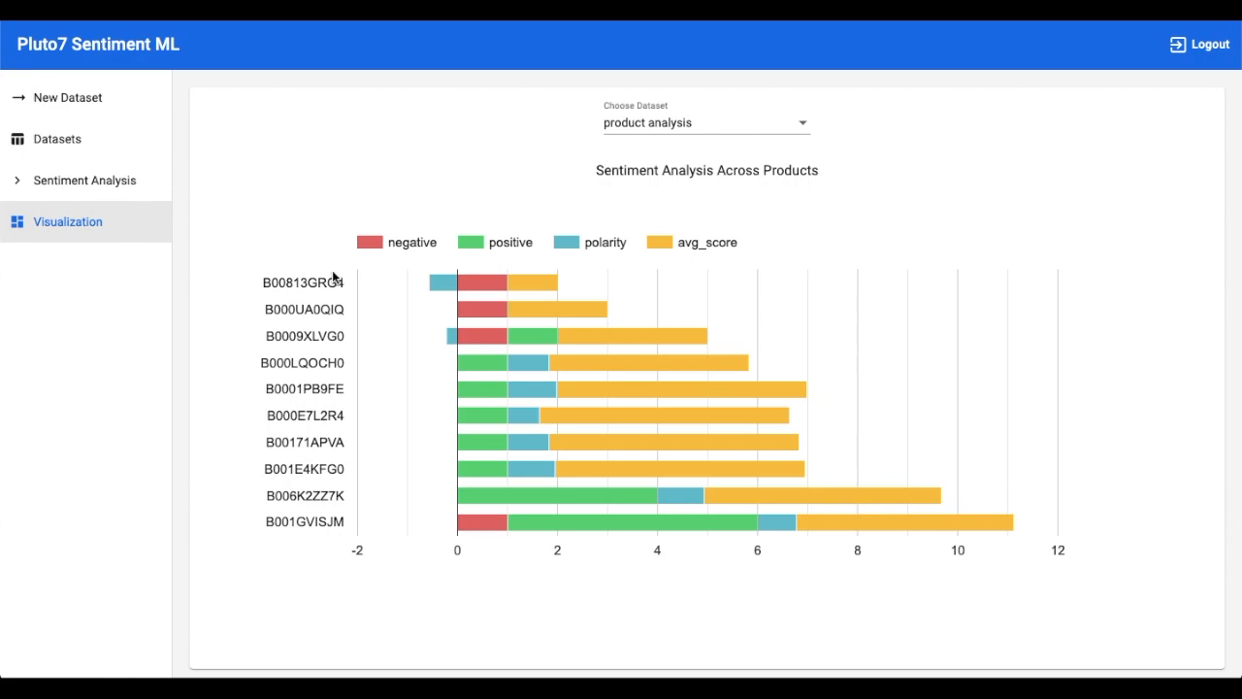
mouse_move(473, 283)
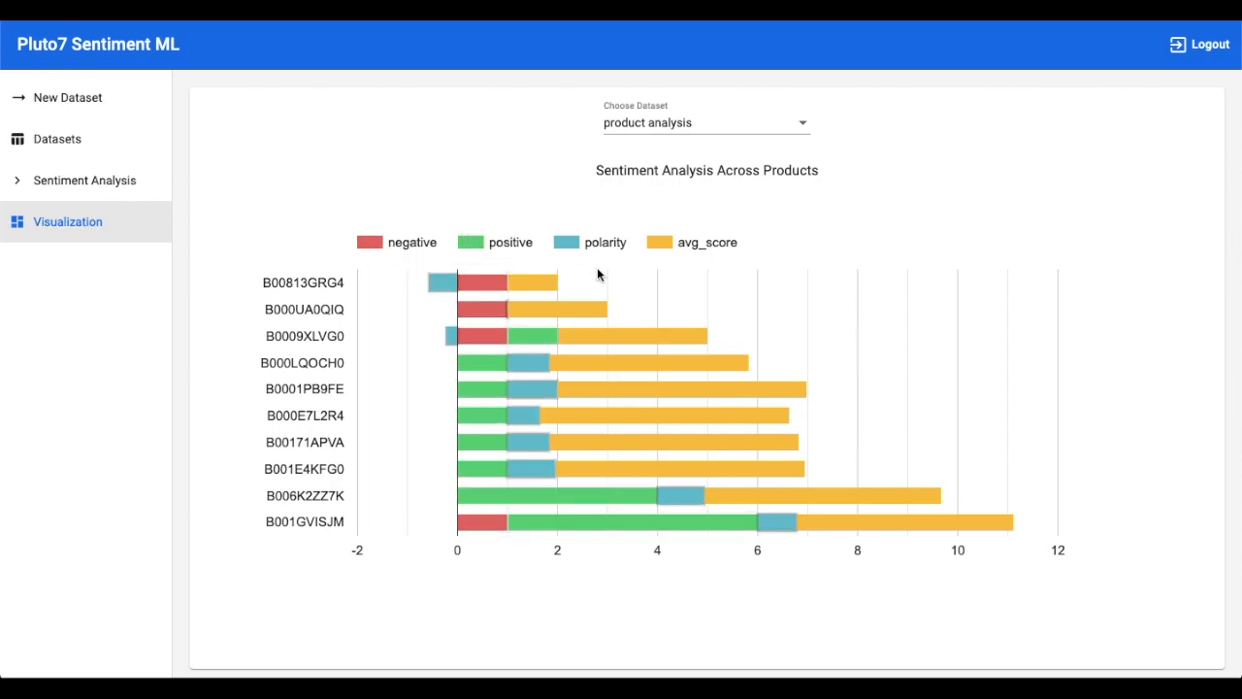
mouse_move(545, 285)
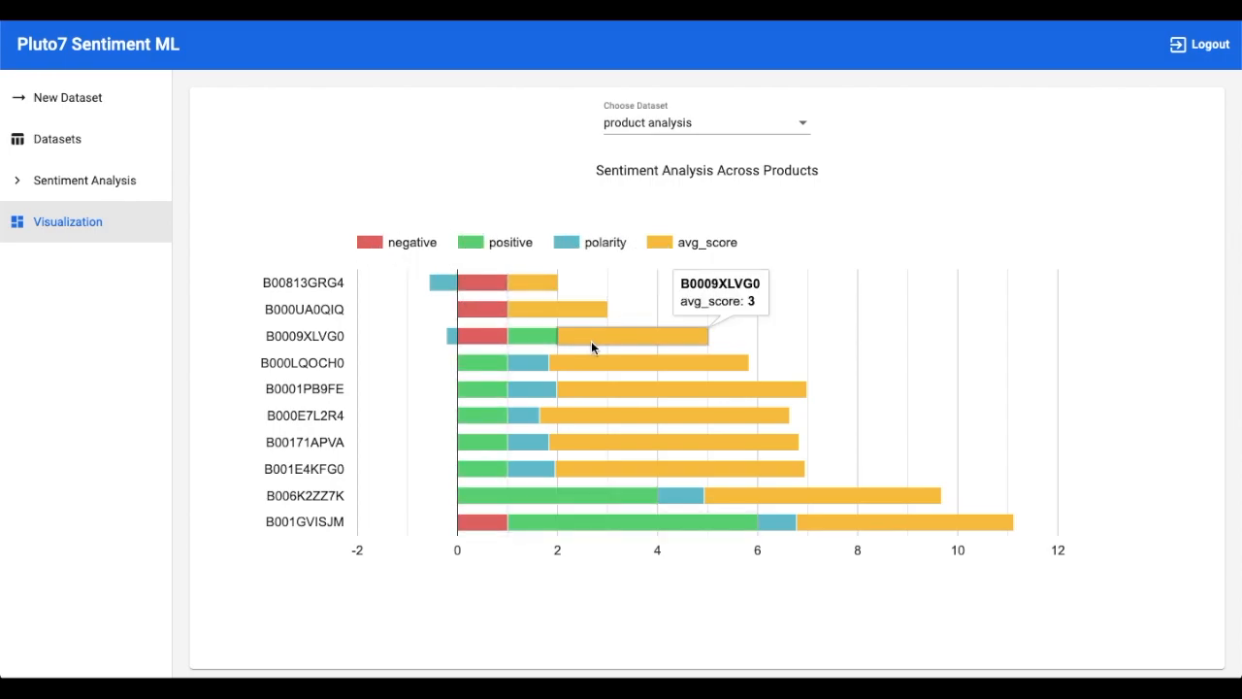
mouse_move(512, 338)
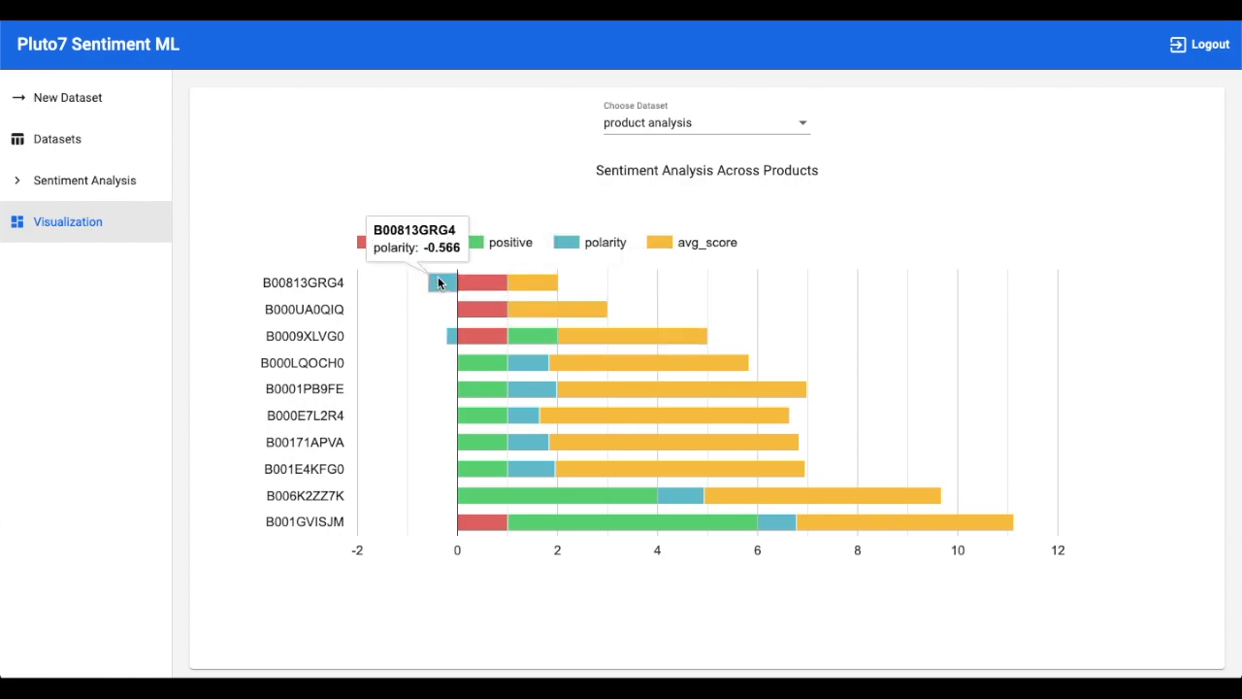